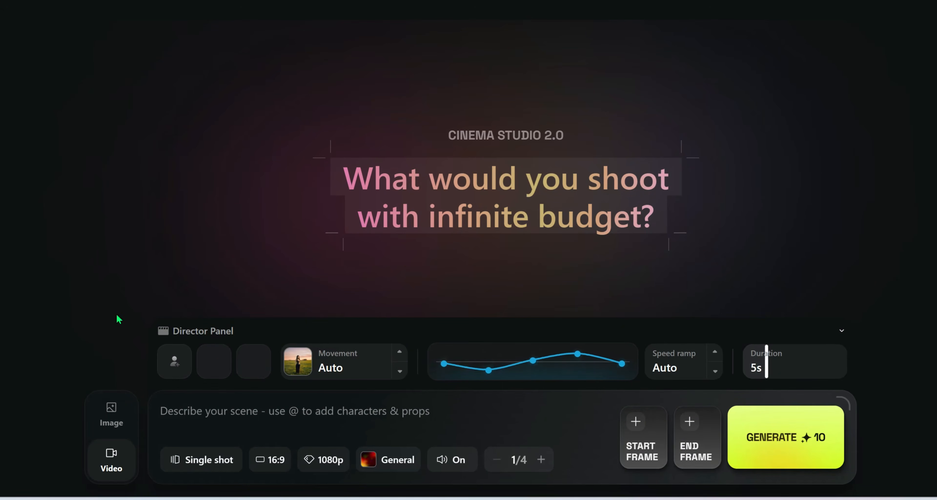
Switch to image generation and paste the cinematic prompt about a man sitting on the beach at golden hour.
left_click(114, 413)
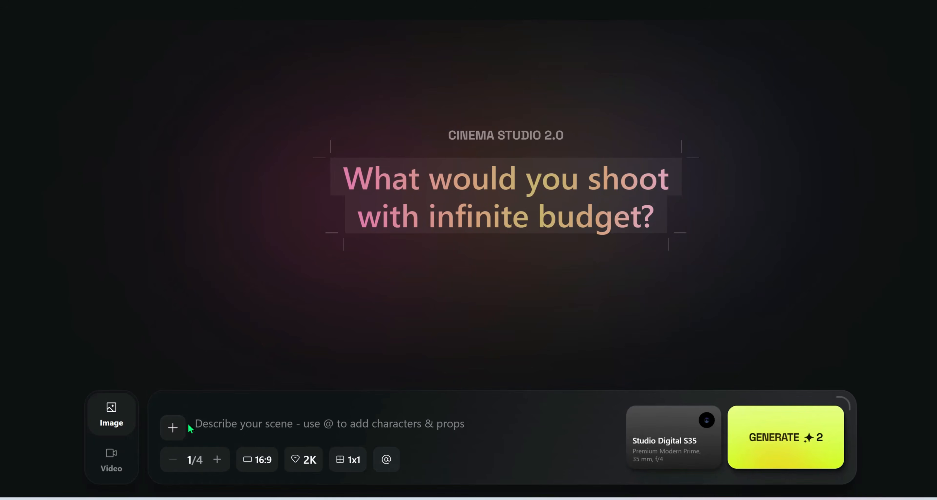
left_click(315, 423)
key("ctrl+v")
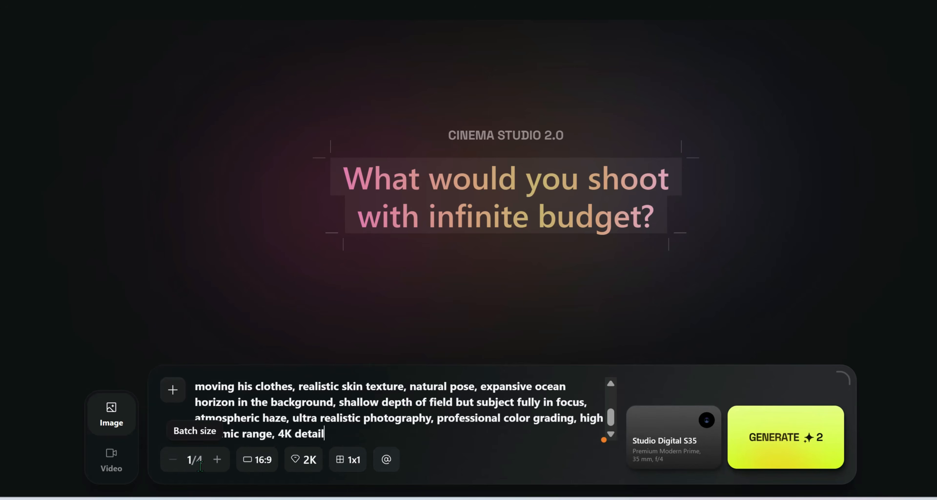
Configure the image output with a batch size of 3, 16:9 aspect ratio, 4K resolution and a 1x1 grid.
left_click(217, 460)
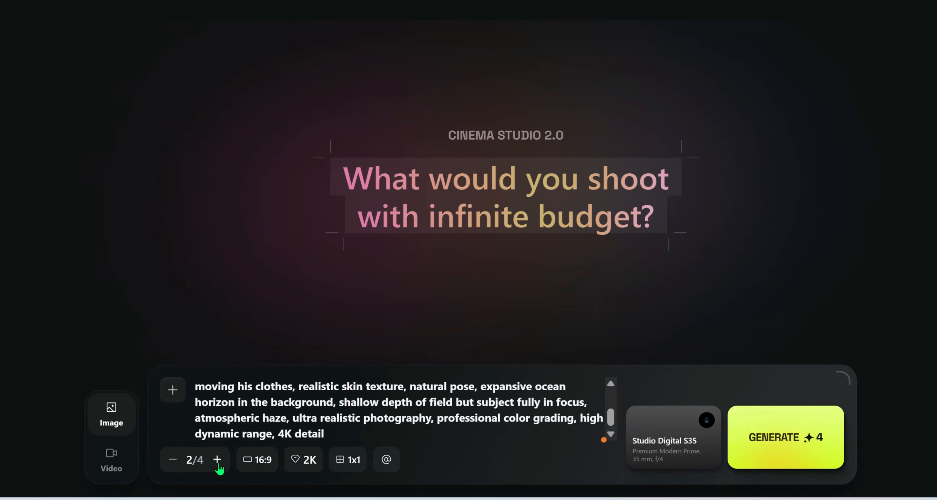
left_click(218, 465)
left_click(256, 468)
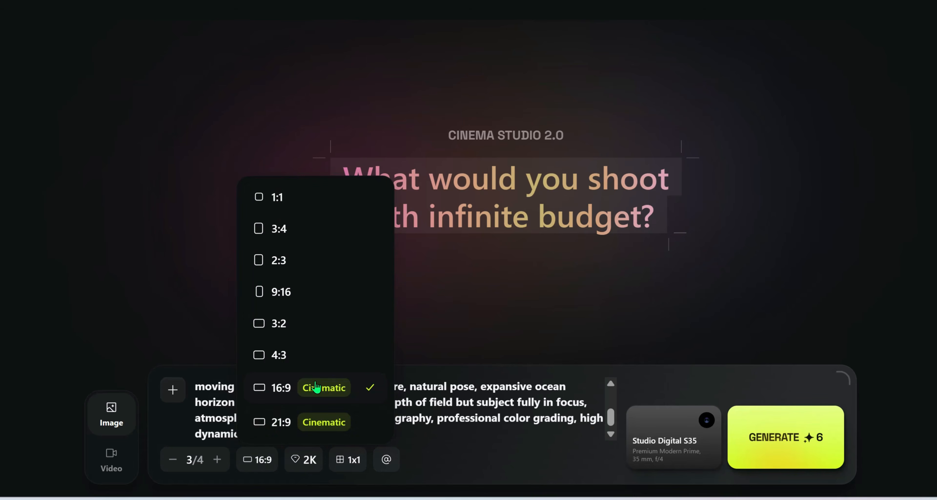
left_click(336, 384)
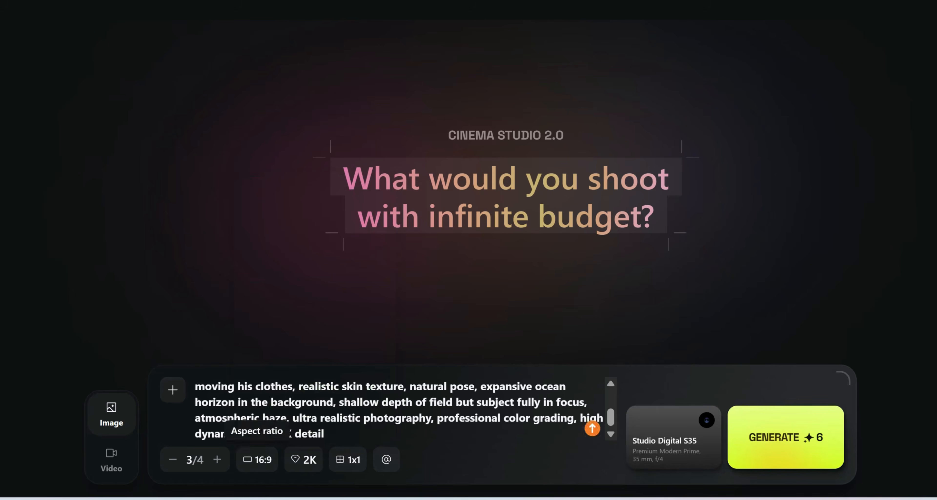
left_click(305, 472)
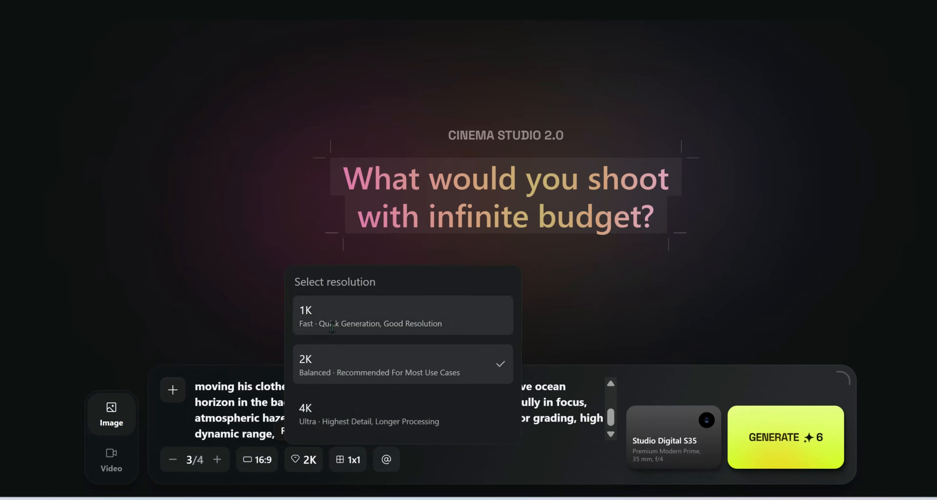
left_click(370, 415)
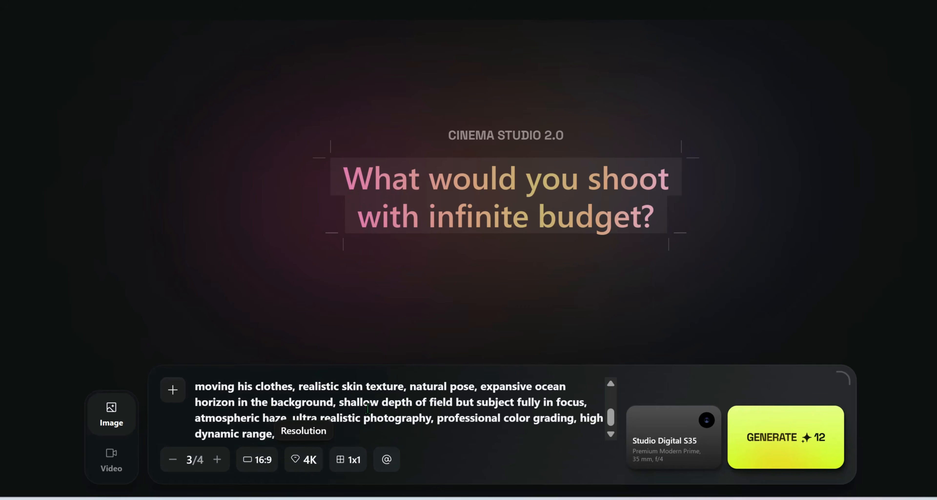
left_click(352, 464)
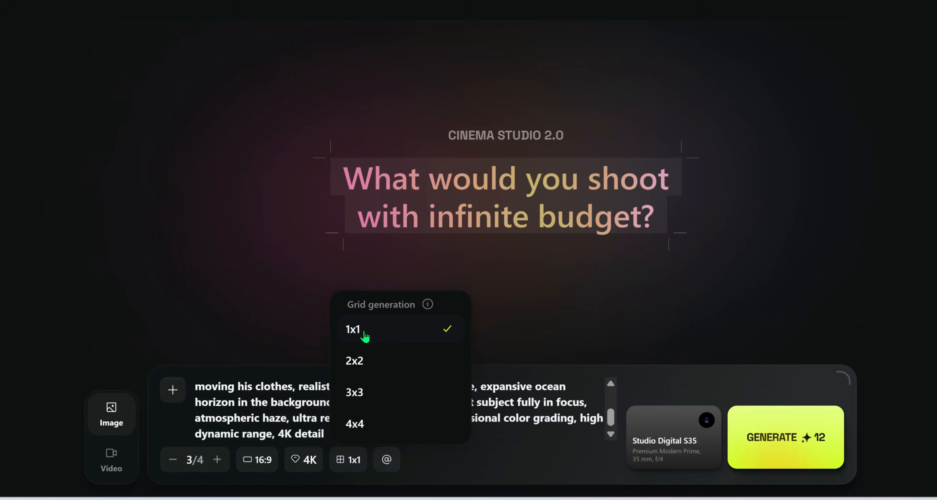
left_click(364, 334)
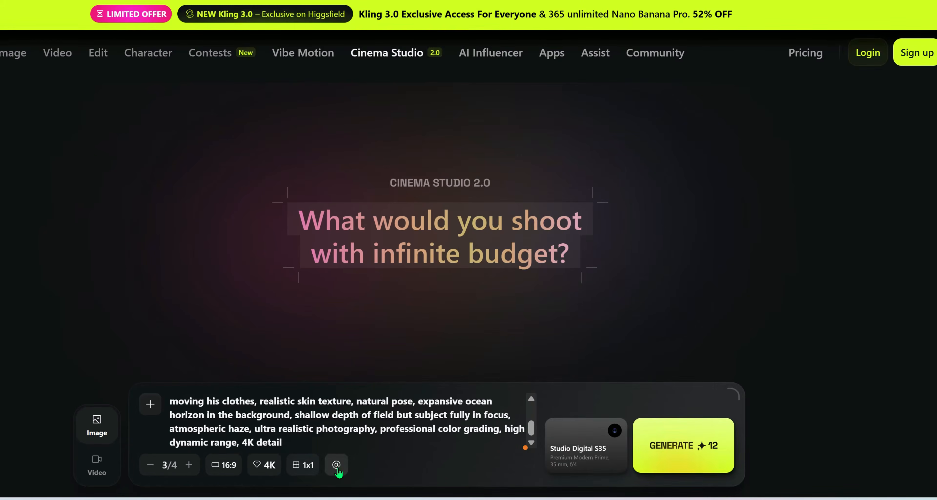
left_click(337, 465)
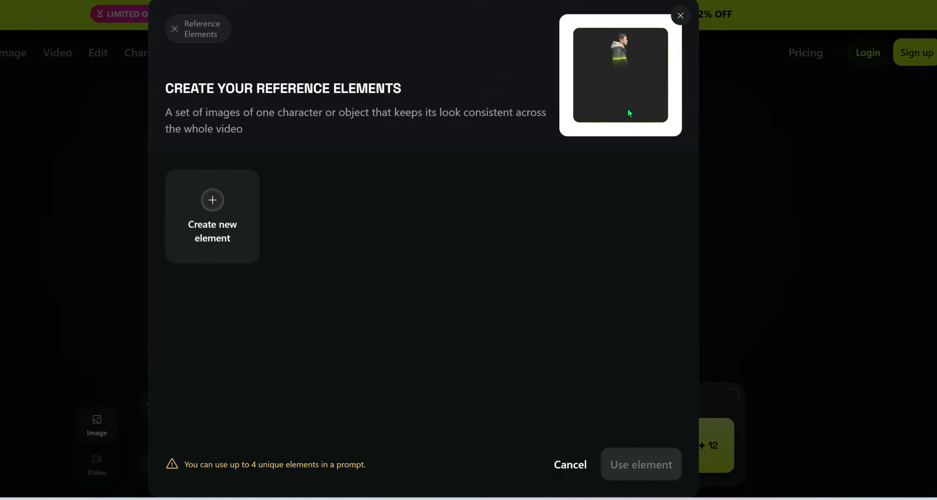
left_click(221, 214)
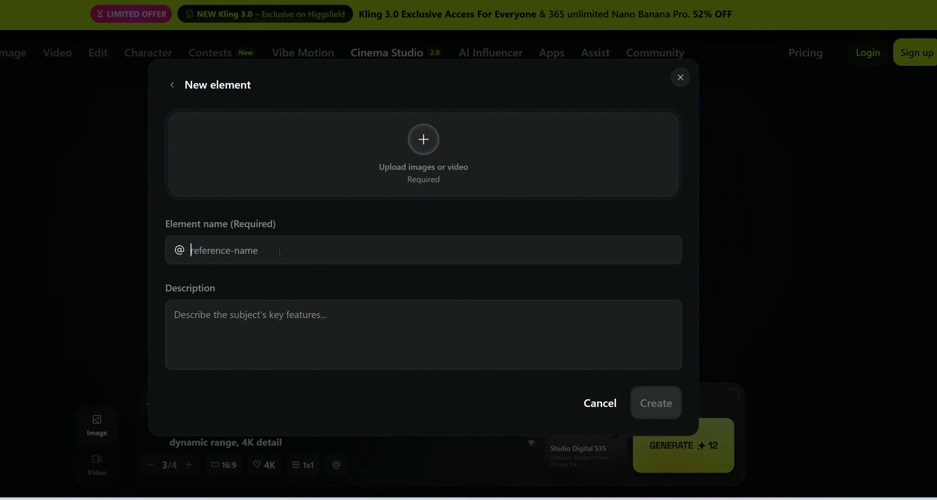
type("James")
left_click(255, 316)
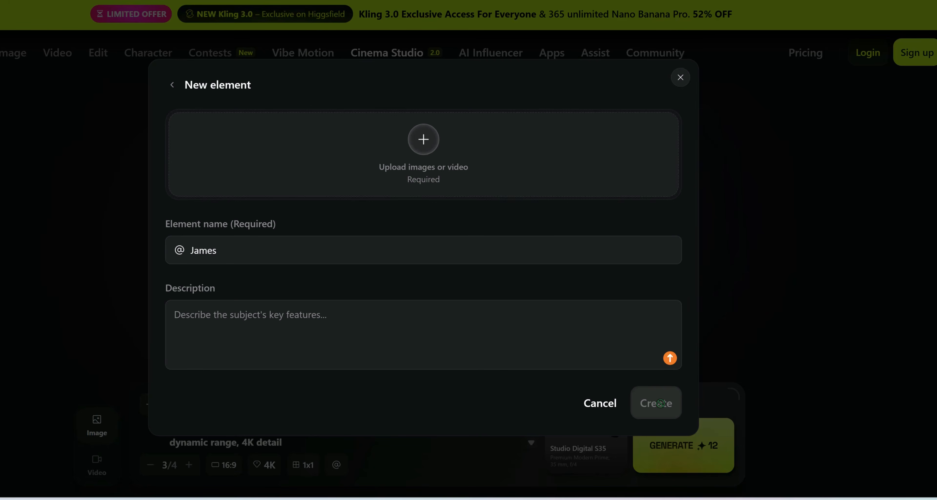
left_click(597, 403)
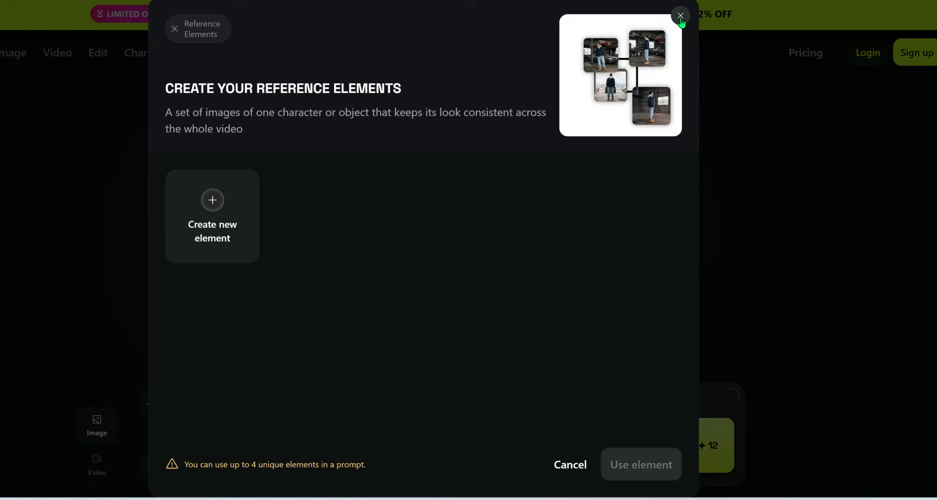
left_click(680, 16)
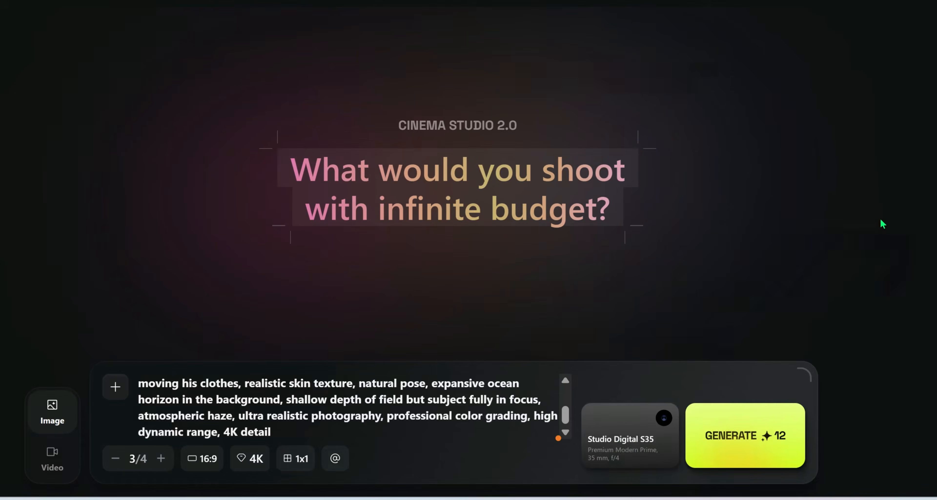
Try other camera bodies such as Grand Format 70mm Film in the camera setup, and return to Studio Digital S35.
left_click(632, 452)
left_click(434, 89)
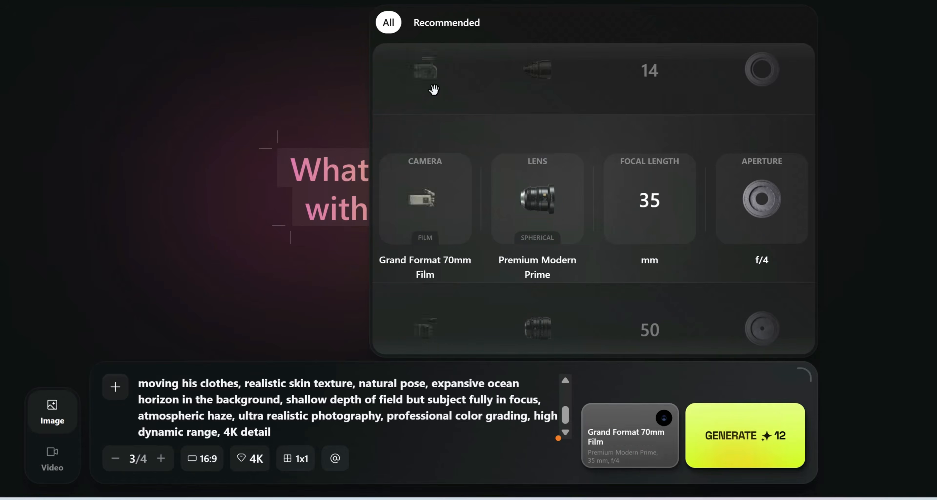
left_click(434, 89)
left_click(428, 338)
left_click(427, 335)
Try other lenses such as Clinical Sharp Prime, and return to Premium Modern Prime.
left_click(548, 343)
left_click(548, 343)
left_click(548, 344)
left_click(549, 344)
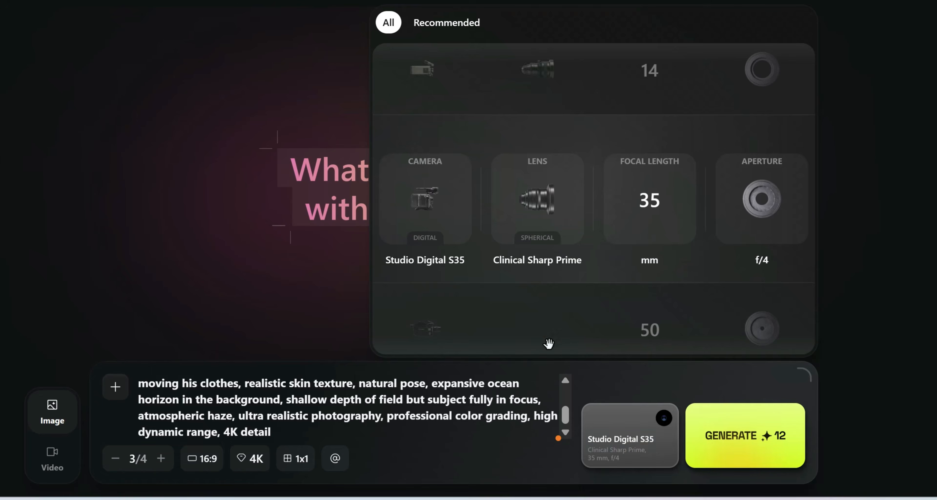
left_click(548, 91)
left_click(548, 91)
left_click(548, 91)
left_click(548, 91)
left_click(548, 91)
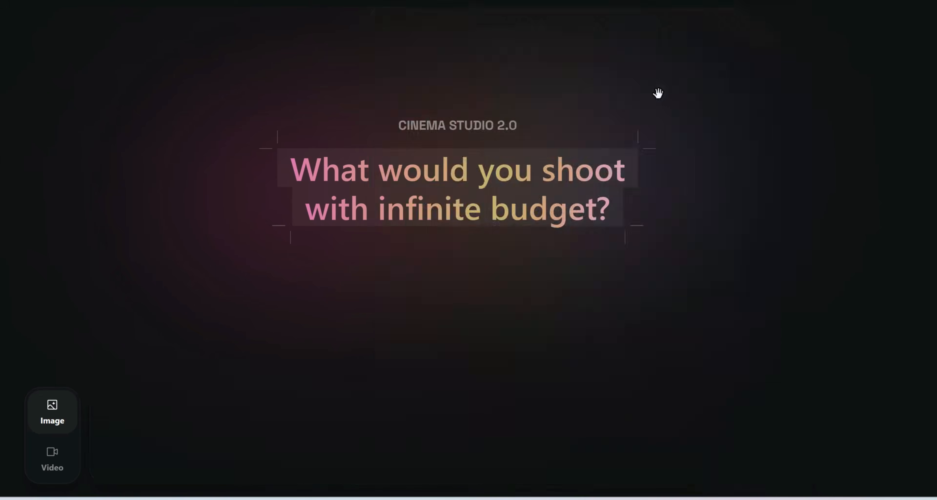
Keep the focal length at 35 mm and the aperture at f/4, and generate the images.
left_click(656, 90)
left_click(768, 107)
left_click(771, 345)
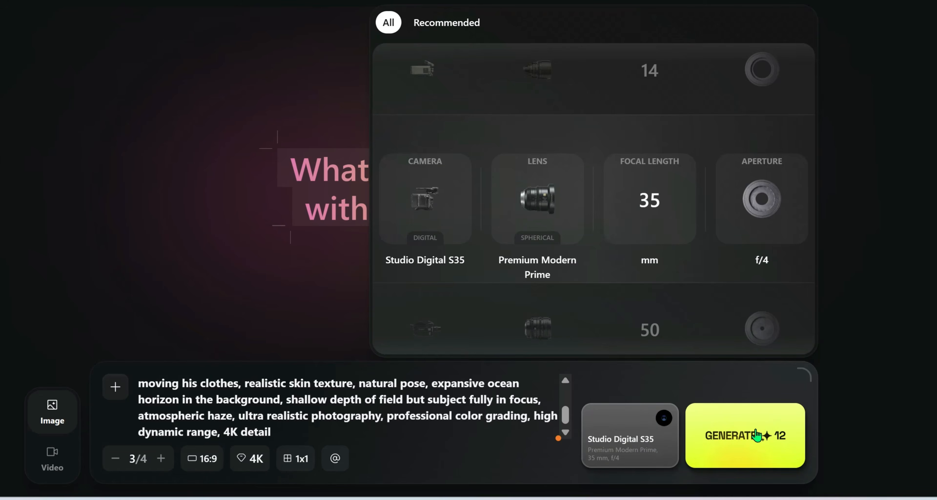
left_click(750, 441)
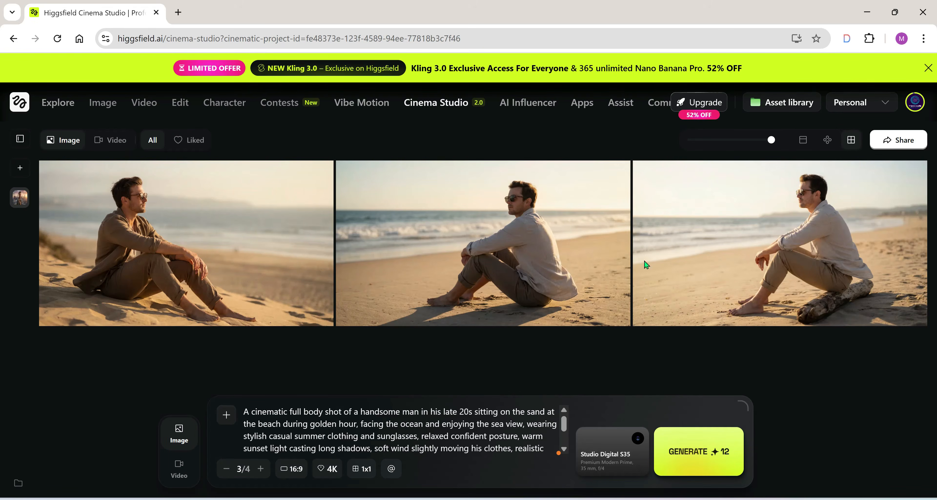
Download the generated image of the man in the brown shirt and look through its further actions.
left_click(272, 221)
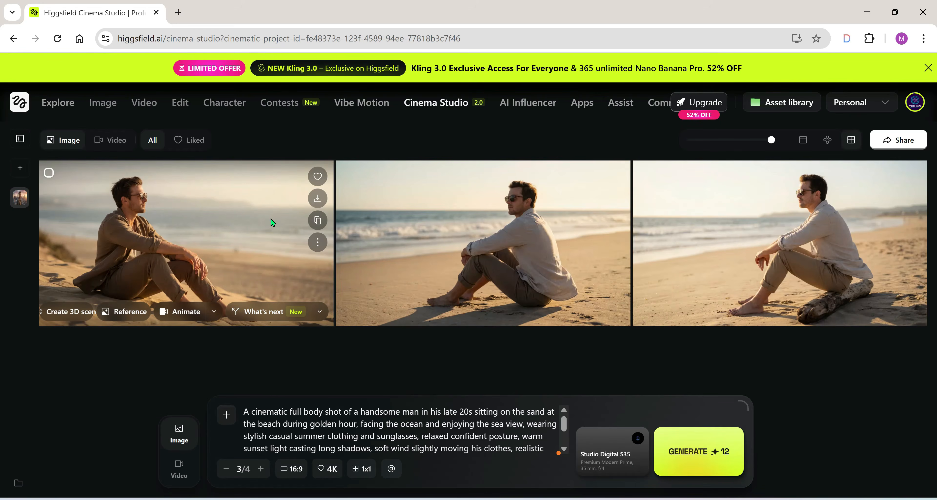
left_click(316, 197)
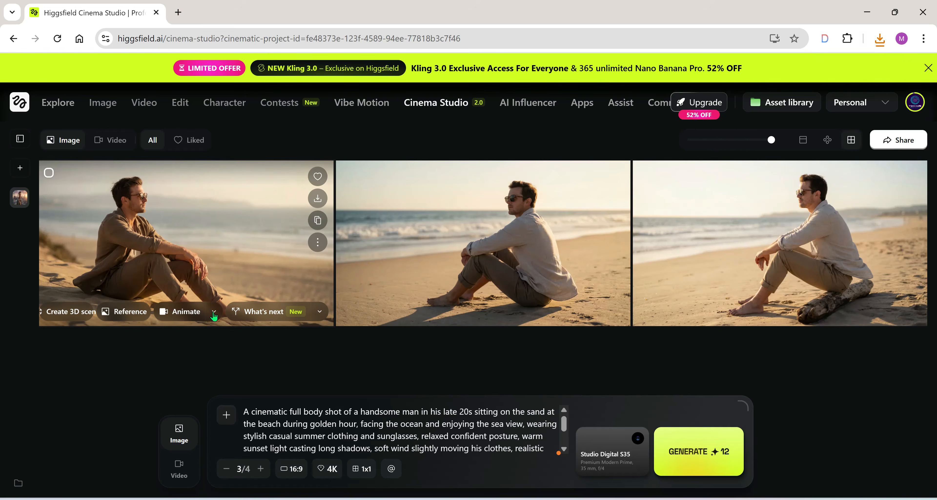
left_click(317, 242)
mouse_move(367, 265)
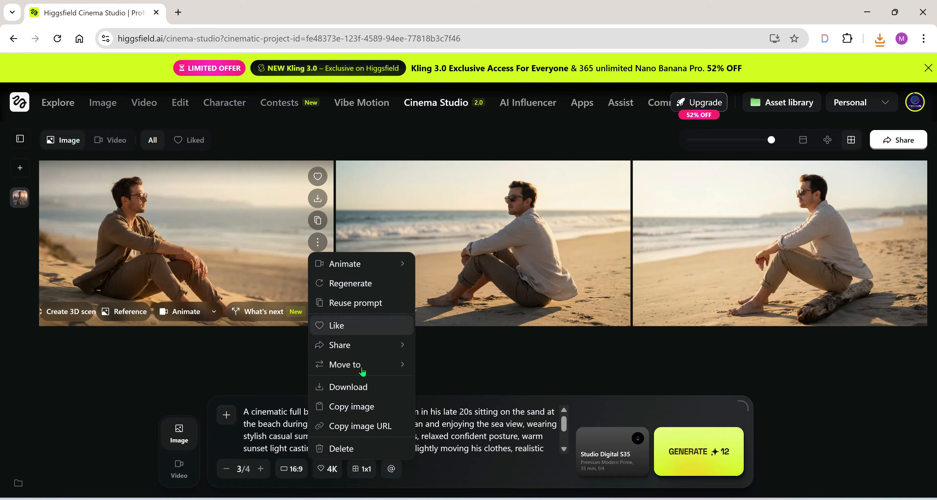
left_click(266, 261)
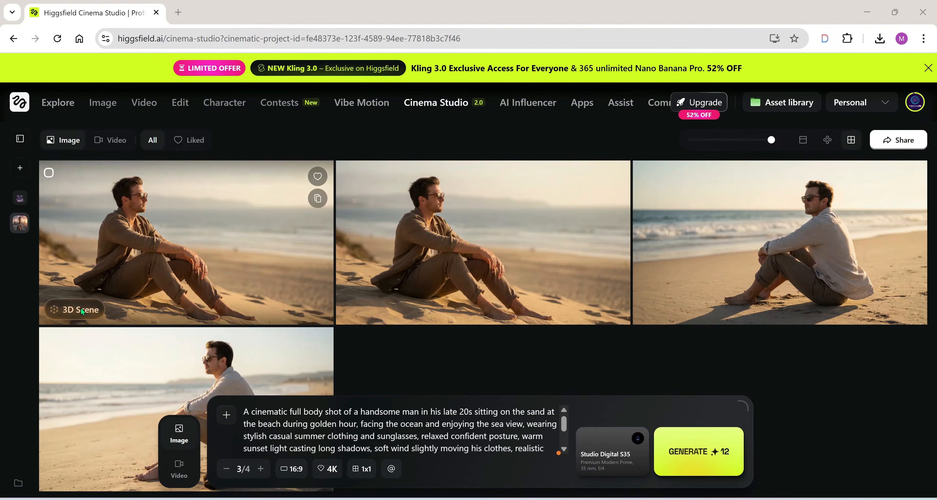
Open the 3D scene of the man in the brown shirt, reframe it on his upper body, capture one shot and leave the scene.
left_click(80, 308)
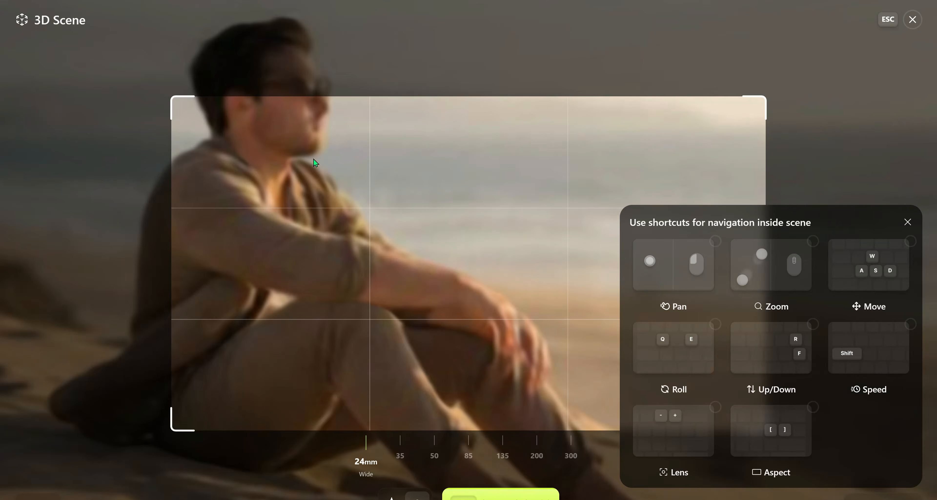
left_click_drag(162, 91, 450, 379)
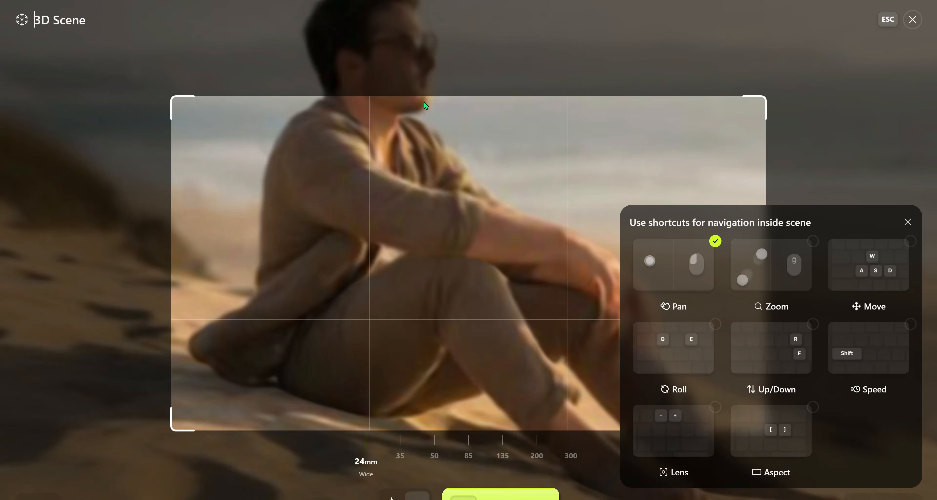
left_click_drag(426, 105, 477, 370)
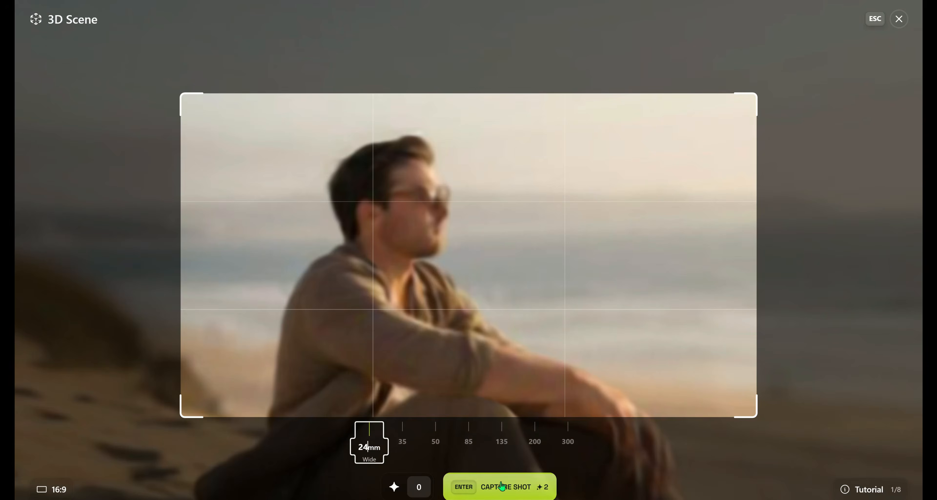
left_click(503, 486)
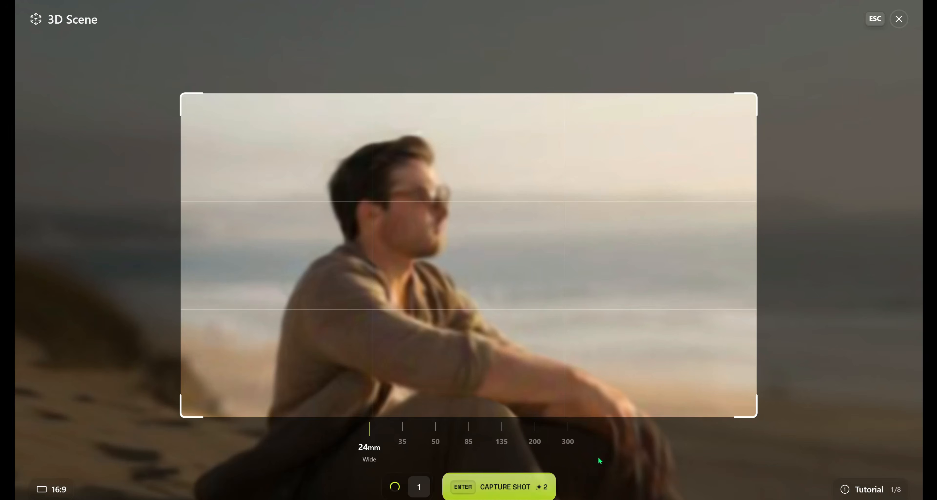
left_click(899, 19)
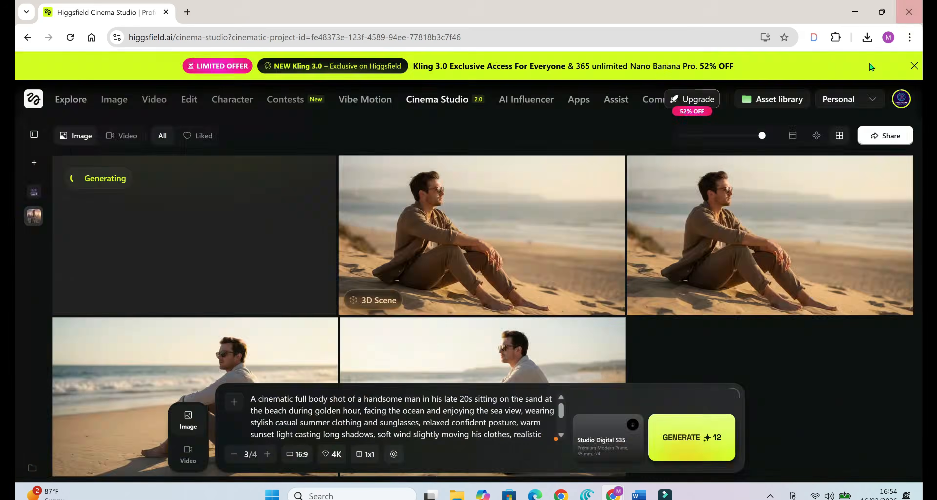
View the details and available actions of the image of the man in the light shirt sitting directly on the sand.
left_click(247, 345)
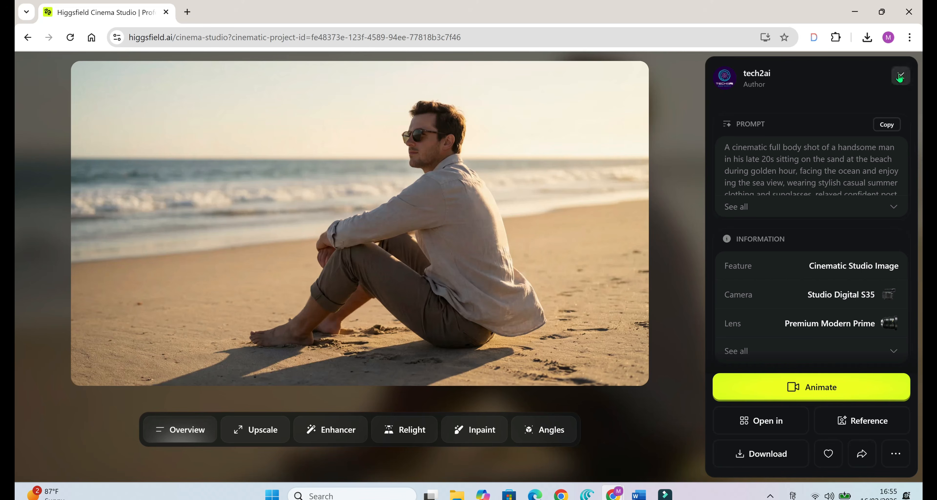
left_click(901, 75)
left_click(322, 260)
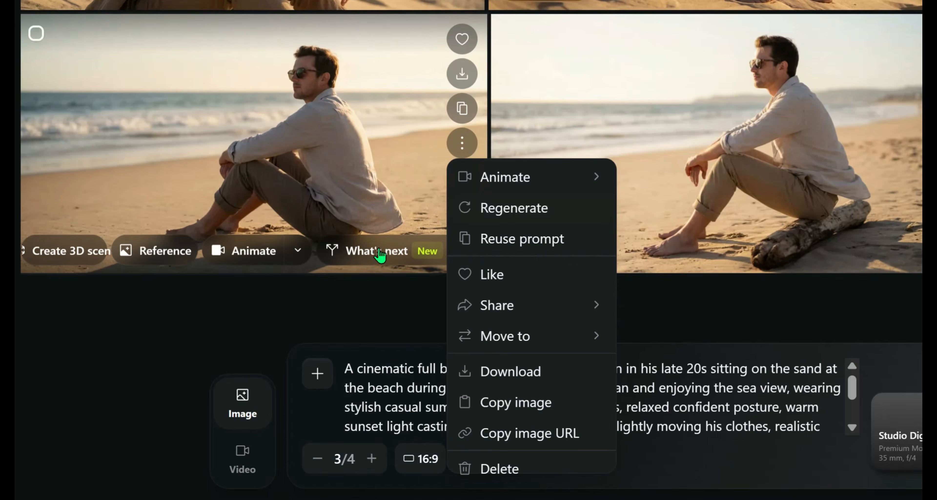
left_click(378, 251)
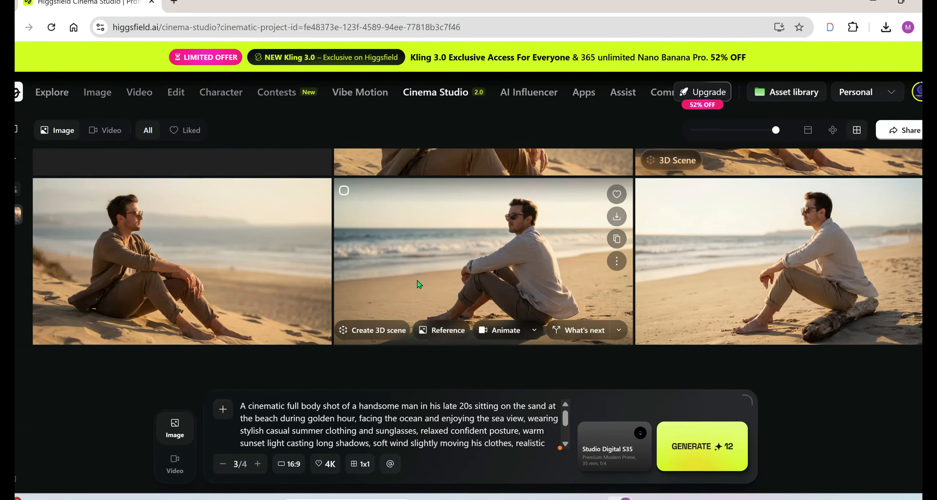
Open the shot captured from the 3D scene, examine it enlarged and return to the gallery.
scroll(417, 280, "up", 3)
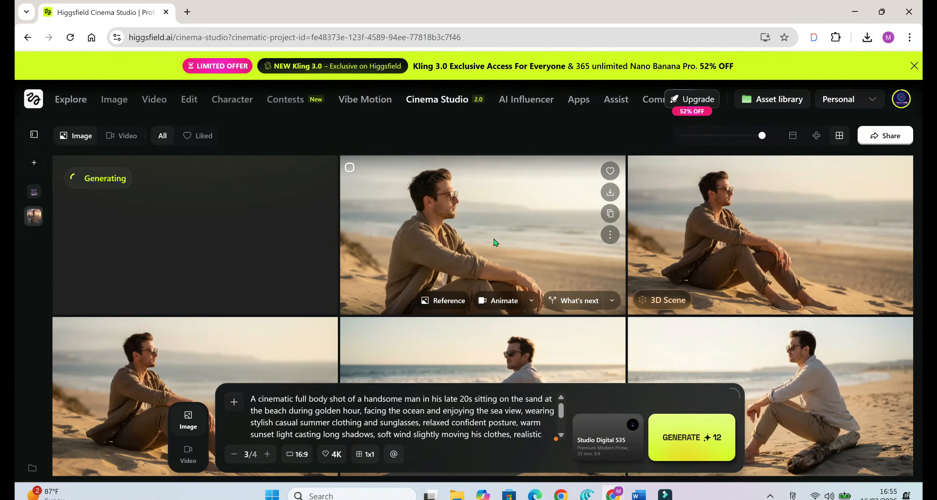
left_click(495, 243)
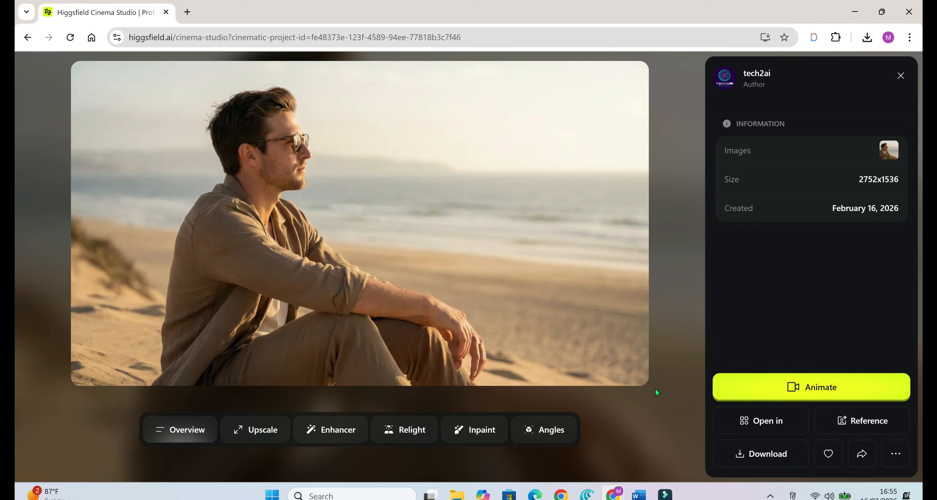
left_click(288, 181)
left_click(289, 182)
left_click(900, 76)
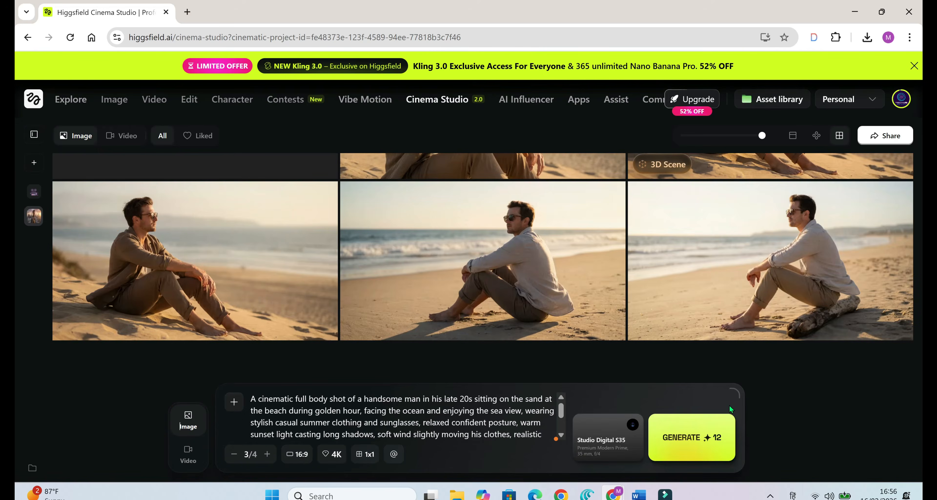
mouse_move(821, 267)
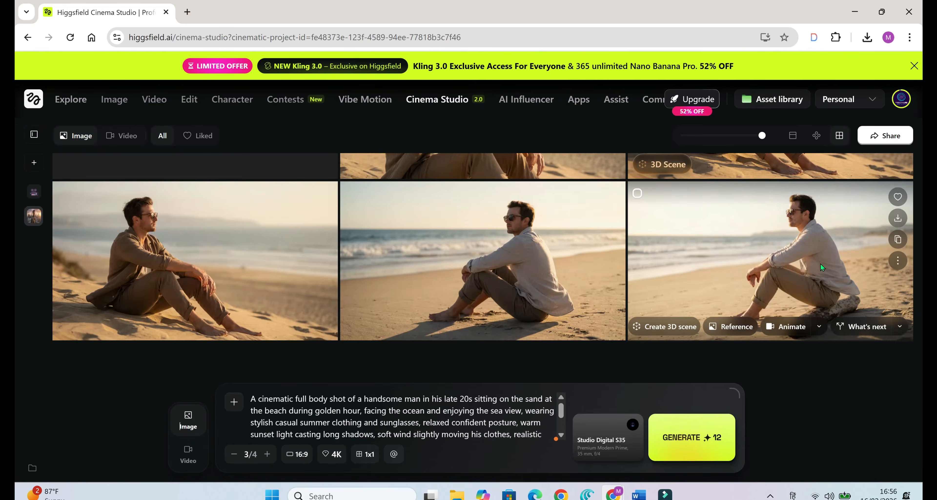
Generate a Multishot set from the image of the man in the light shirt beside the driftwood log.
left_click(899, 327)
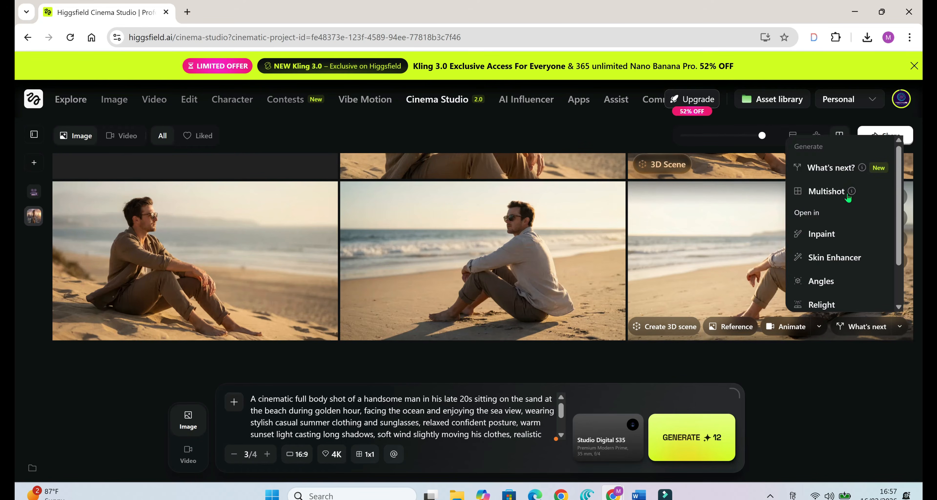
mouse_move(854, 192)
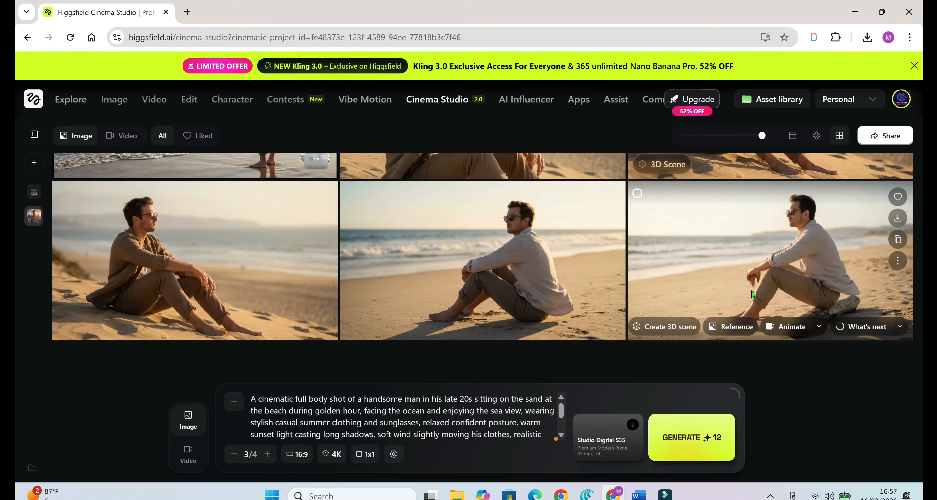
scroll(712, 309, "up", 3)
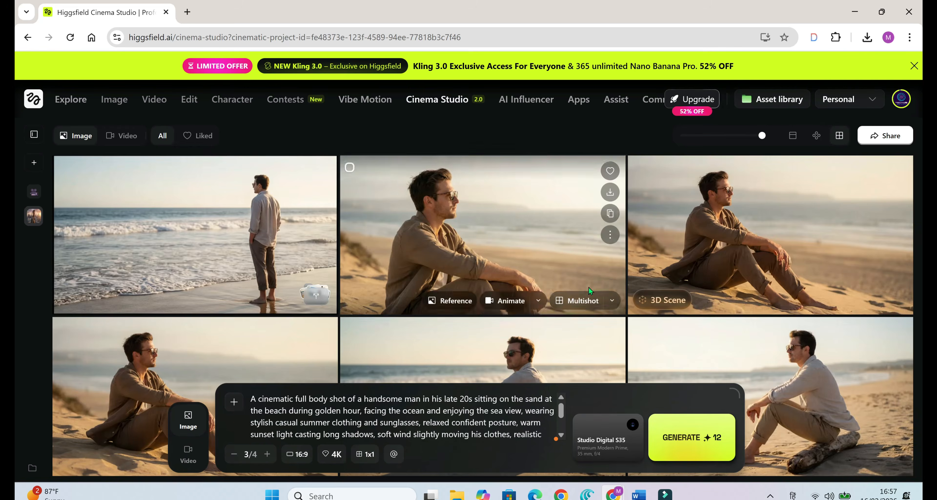
left_click(589, 295)
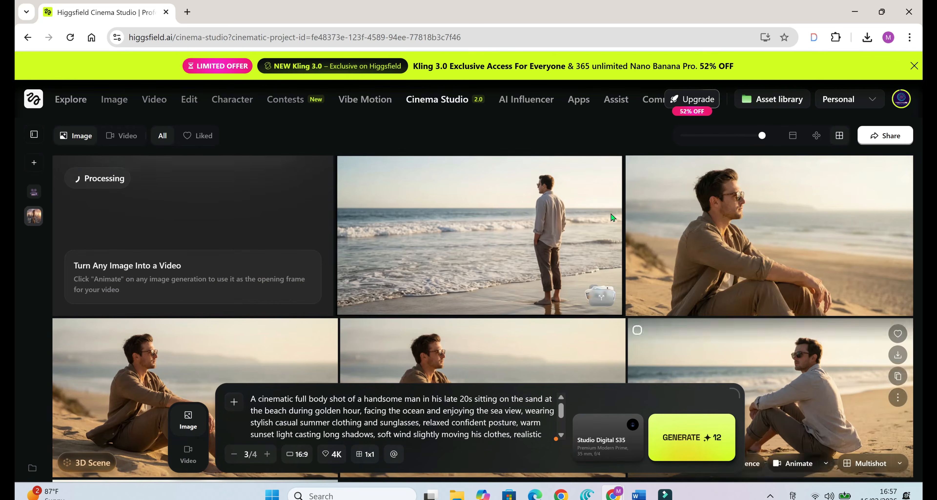
Open the What's next set of the man in the light shirt, look through its shots and return to the gallery.
mouse_move(781, 305)
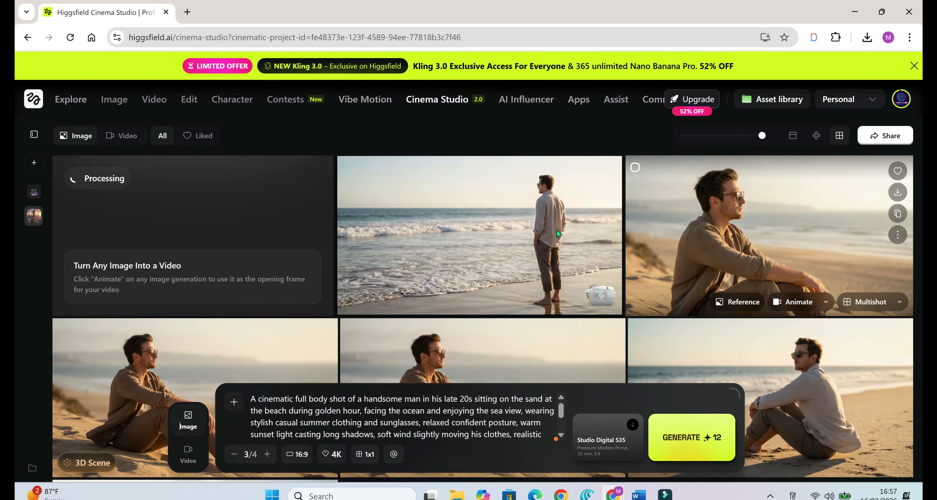
mouse_move(547, 273)
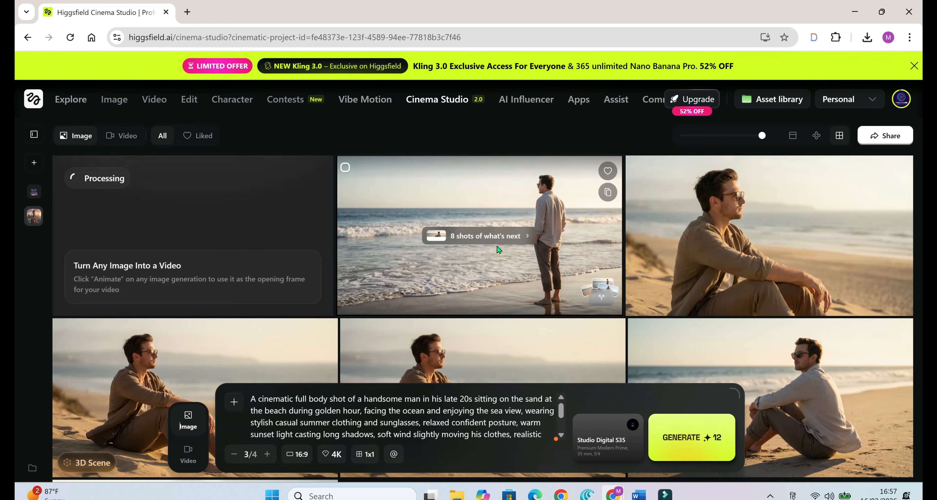
left_click(498, 238)
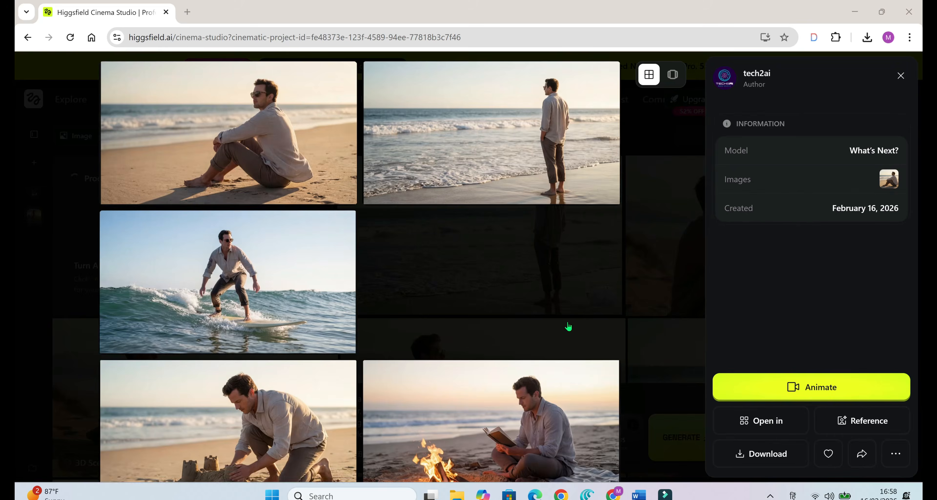
scroll(564, 311, "down", 5)
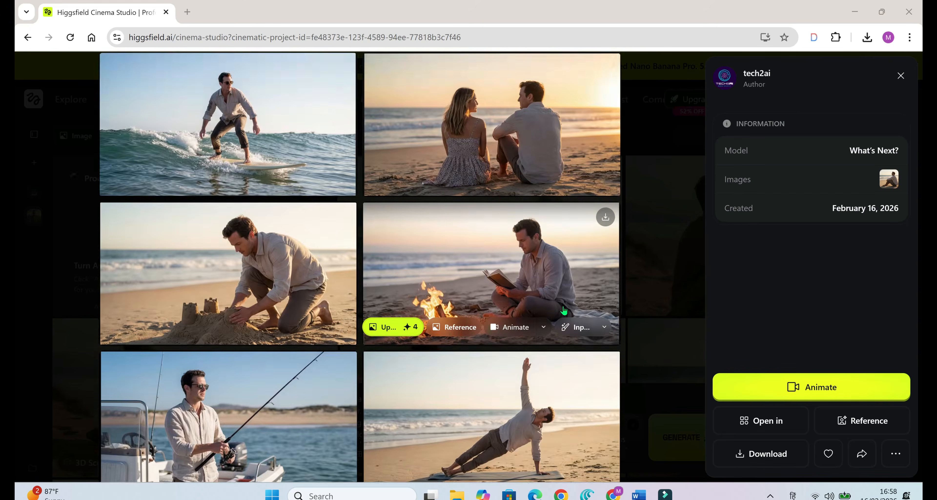
scroll(564, 311, "down", 2)
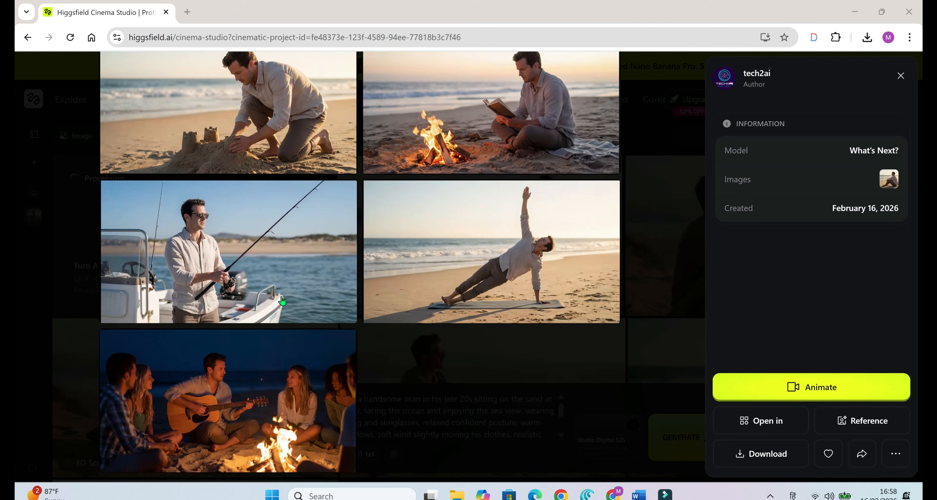
scroll(563, 403, "up", 7)
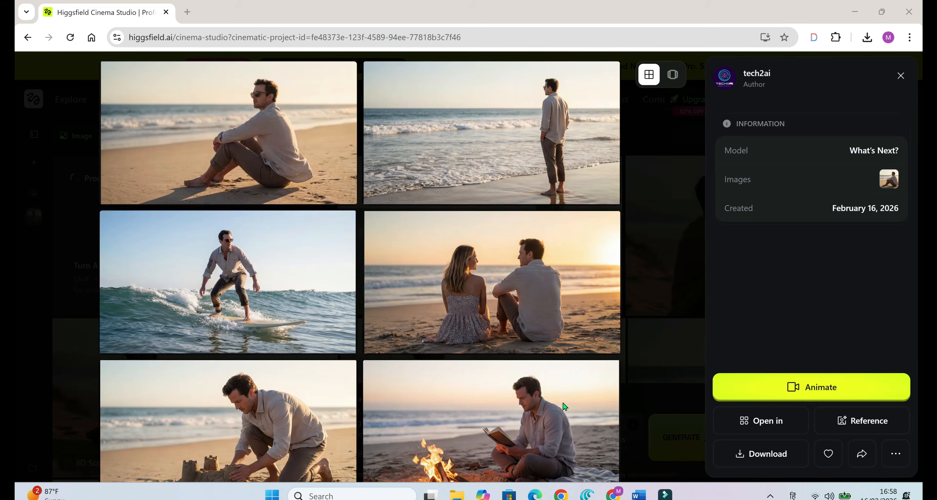
mouse_move(245, 143)
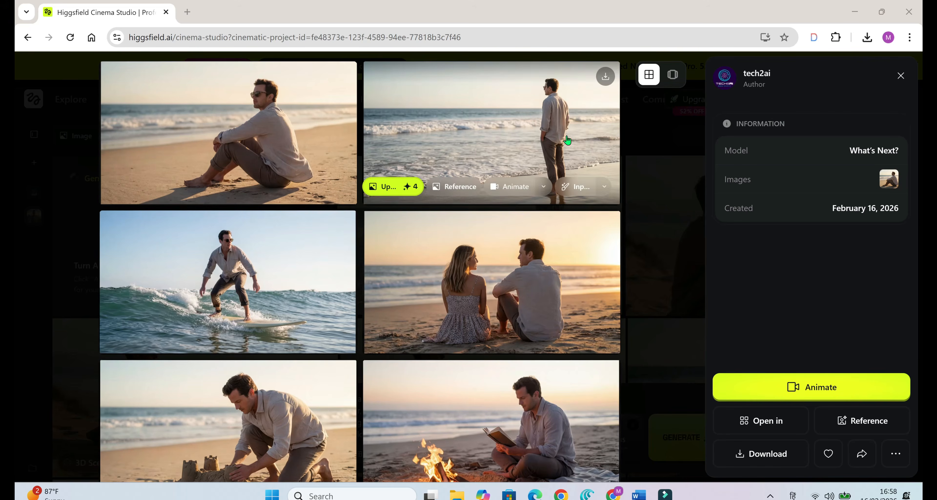
left_click(655, 123)
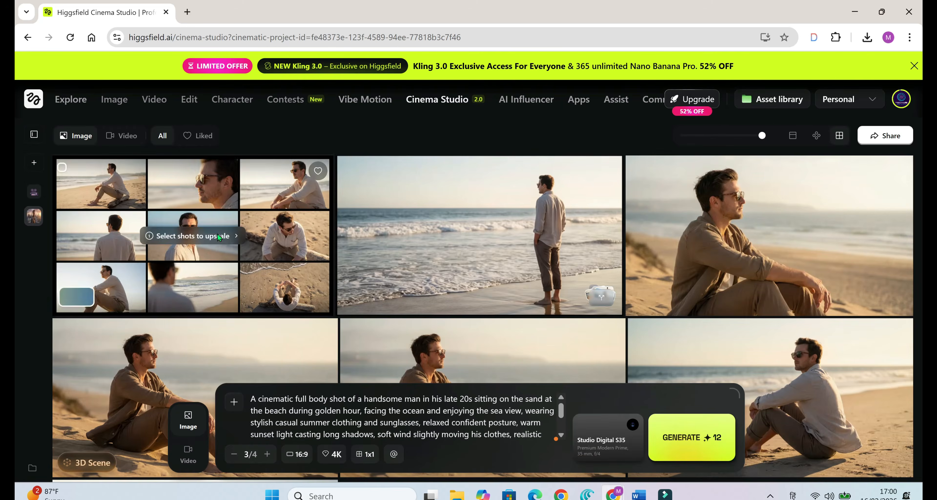
Open the Multishot set and examine its shots enlarged one after another.
left_click(218, 236)
left_click(644, 311)
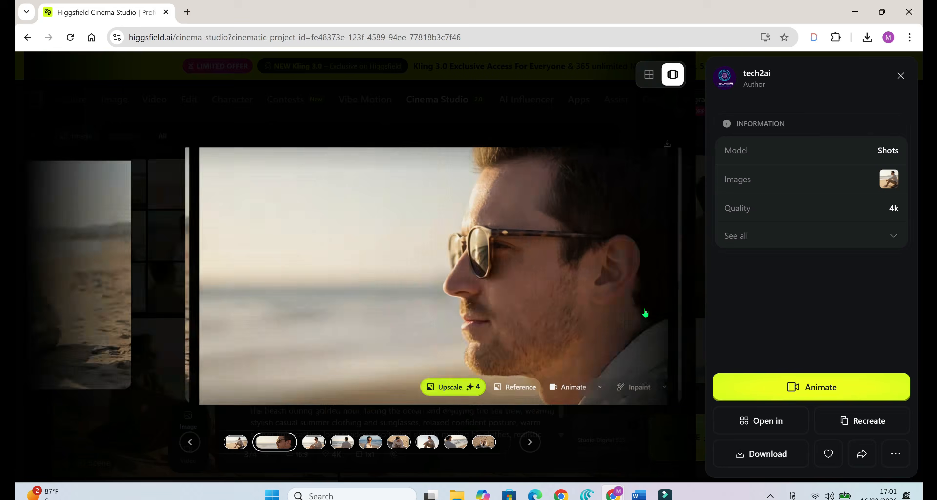
left_click(644, 313)
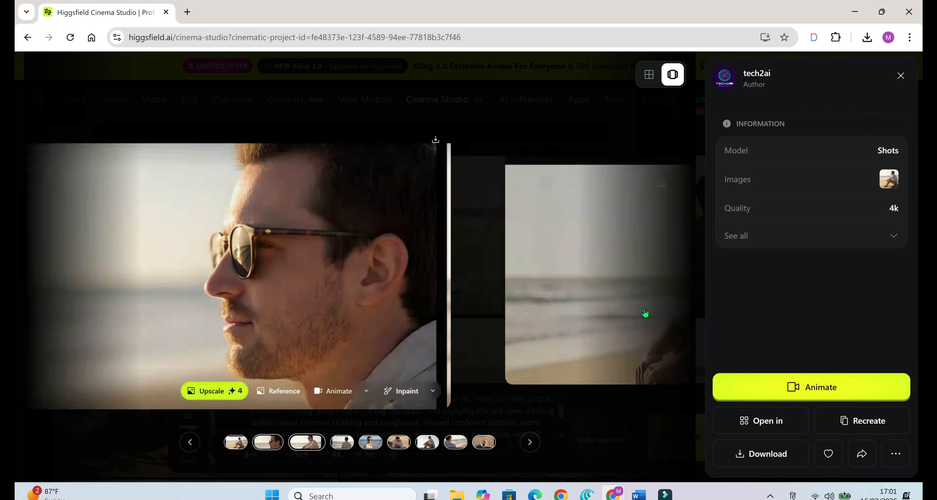
left_click(644, 312)
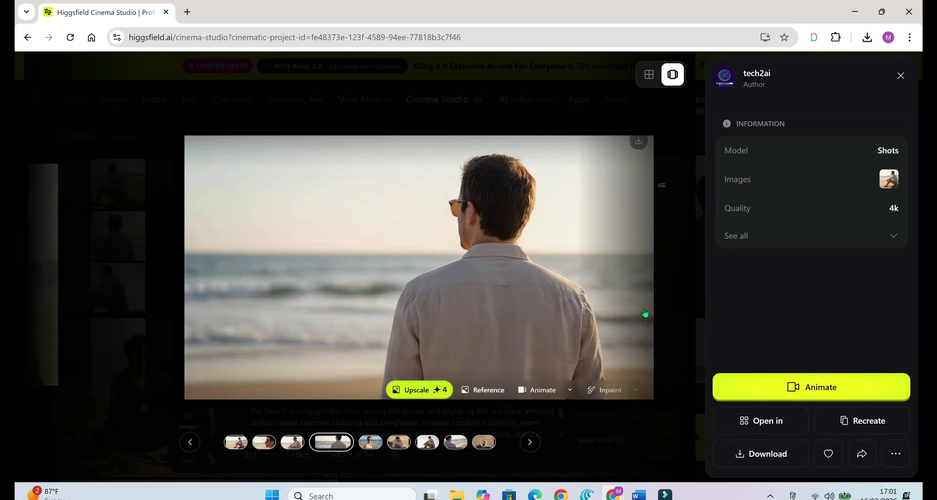
left_click(645, 313)
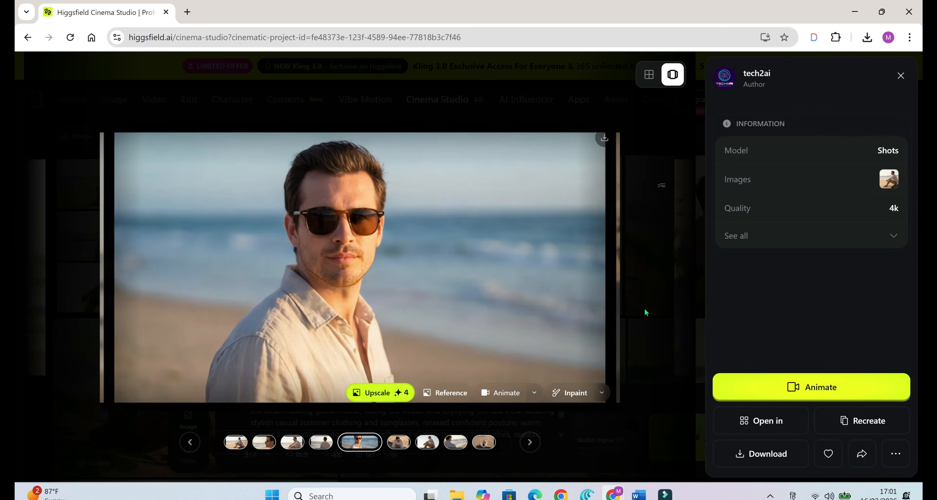
left_click(645, 312)
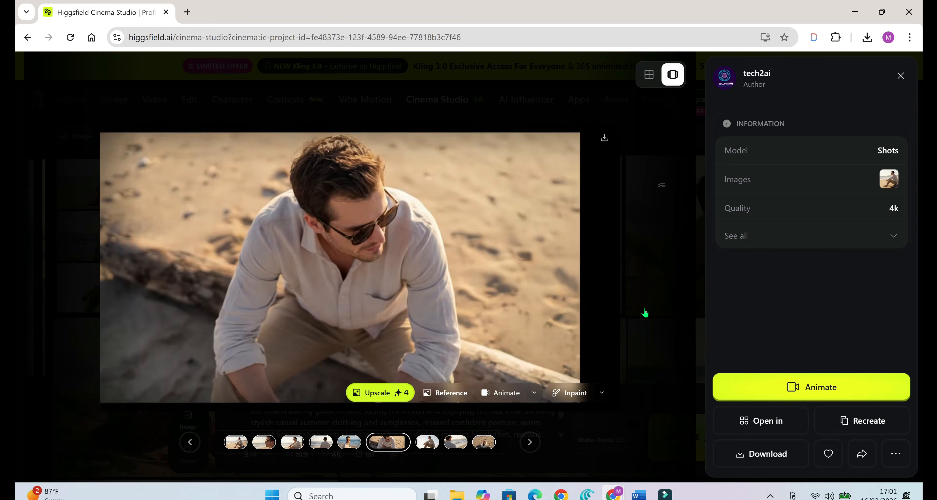
left_click(644, 313)
left_click(644, 313)
left_click(645, 313)
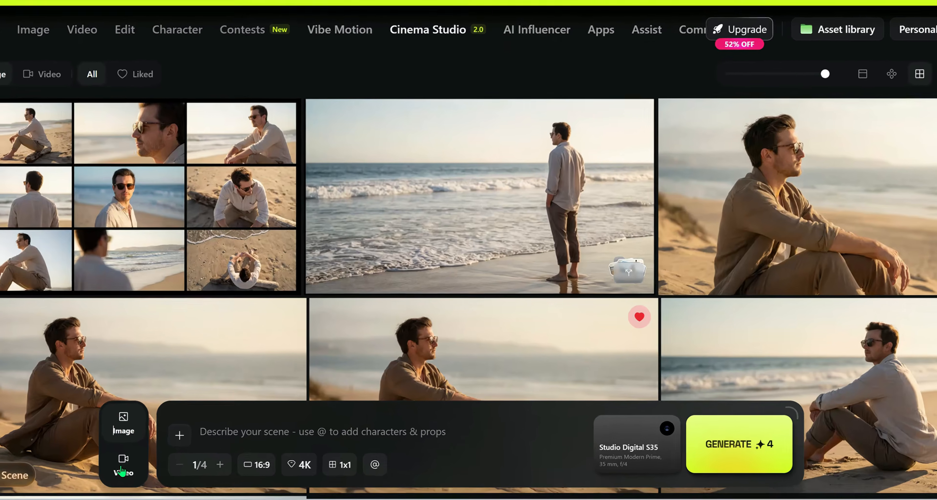
Switch to video generation and paste the scene prompt describing a stylish young man sitting on the beach at golden hour.
left_click(123, 469)
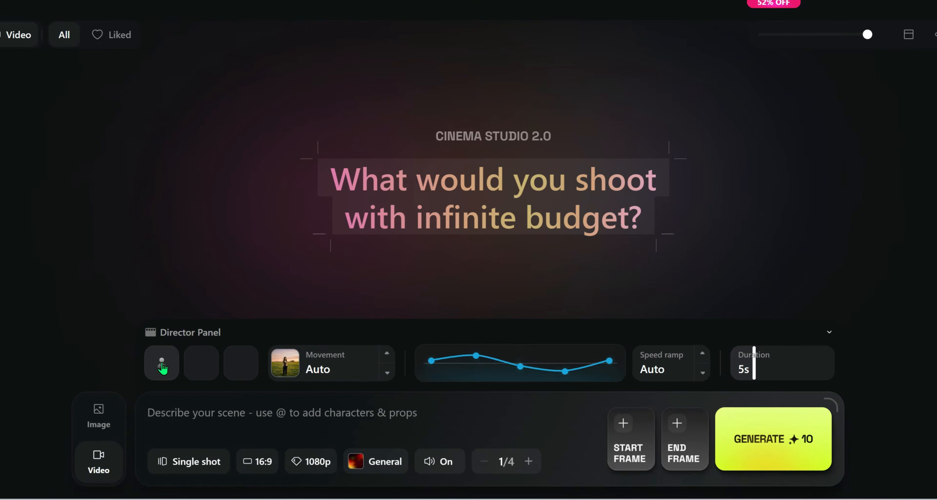
left_click(161, 363)
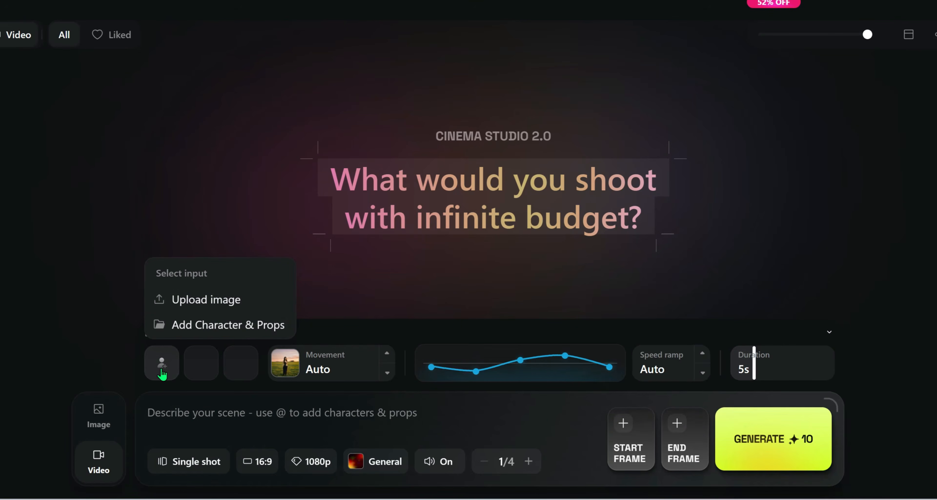
left_click(242, 415)
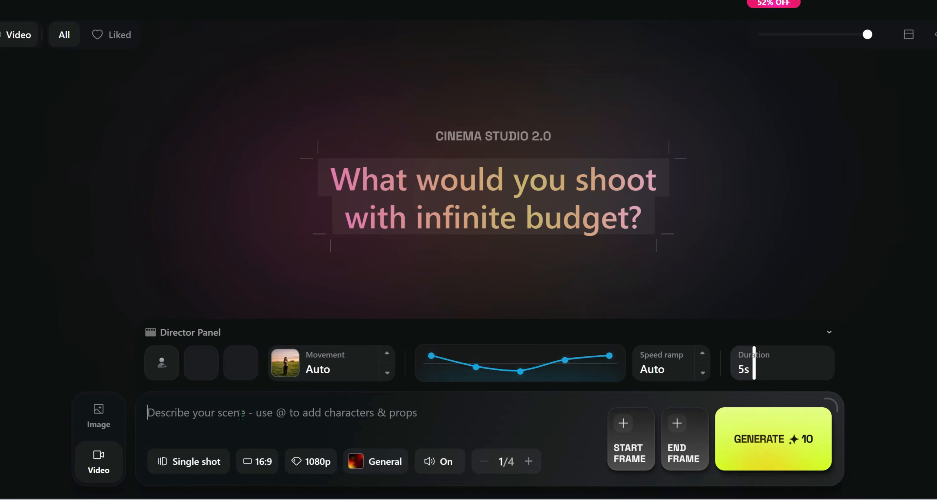
type("A cinematic sequence of a stylish young man sitting on the beach at golden hour facing the ocean, establishing wide shot of the coastline, then a medium shot from behind showing him enjoying the sea view, soft waves moving naturally, warm sunset light glowing over the water, gentle wind flowing through his clothes, peaceful emotional atmosphere, realistic cinematic motion")
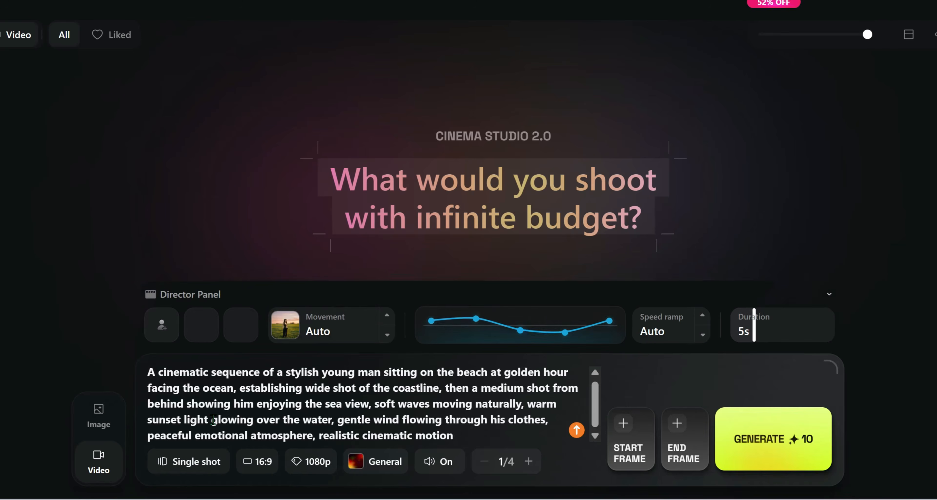
Look through the available camera movements for the video and leave the movement on Auto.
left_click(352, 331)
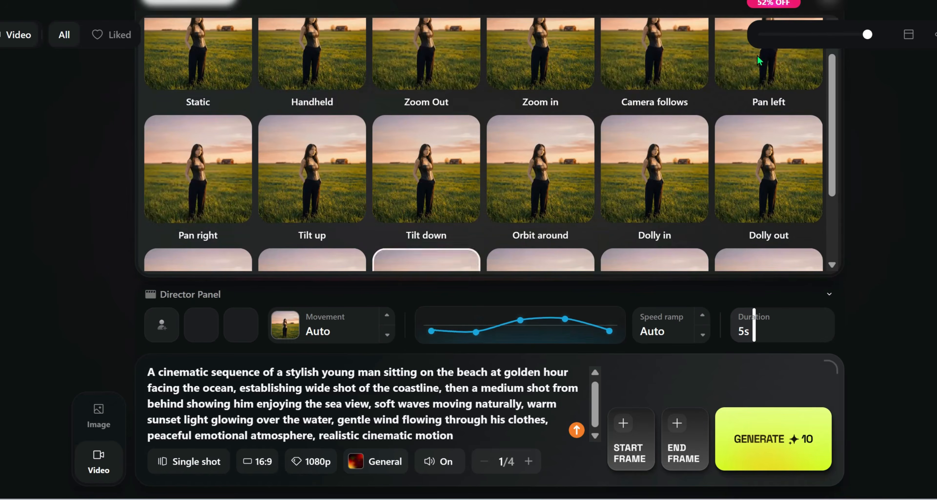
scroll(175, 104, "up", 1)
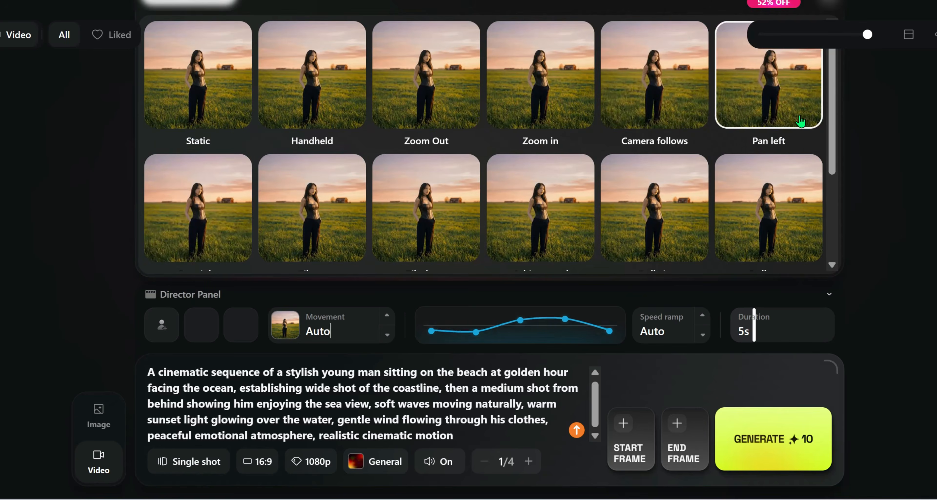
left_click_drag(833, 131, 834, 205)
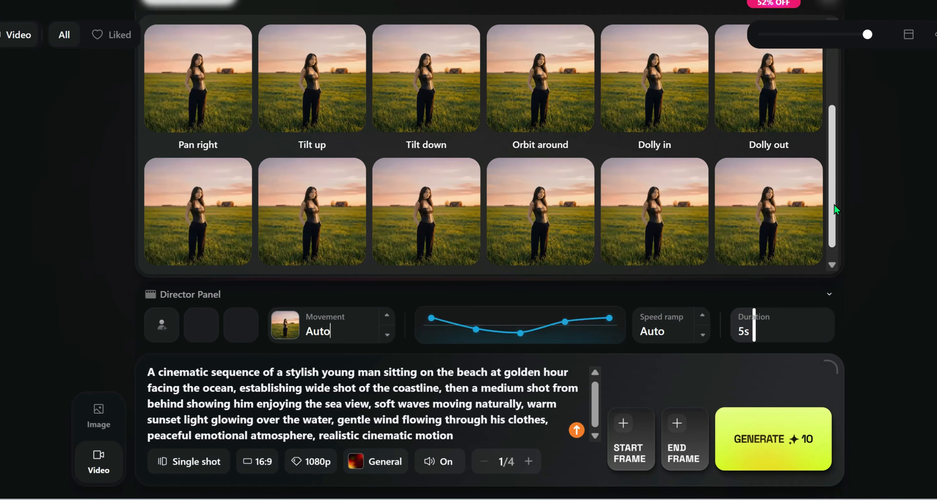
left_click(870, 125)
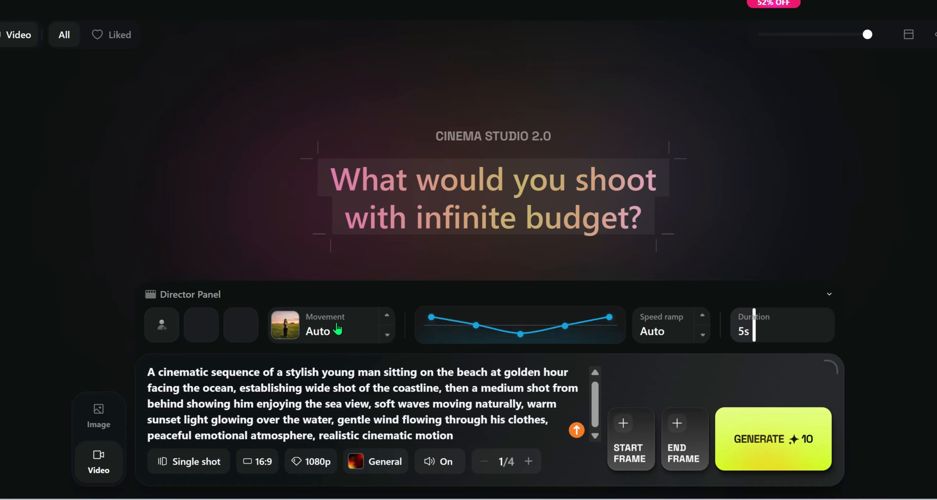
Set the video to Multi-shot Auto with a 16:9 aspect ratio and 1080p resolution.
left_click(195, 466)
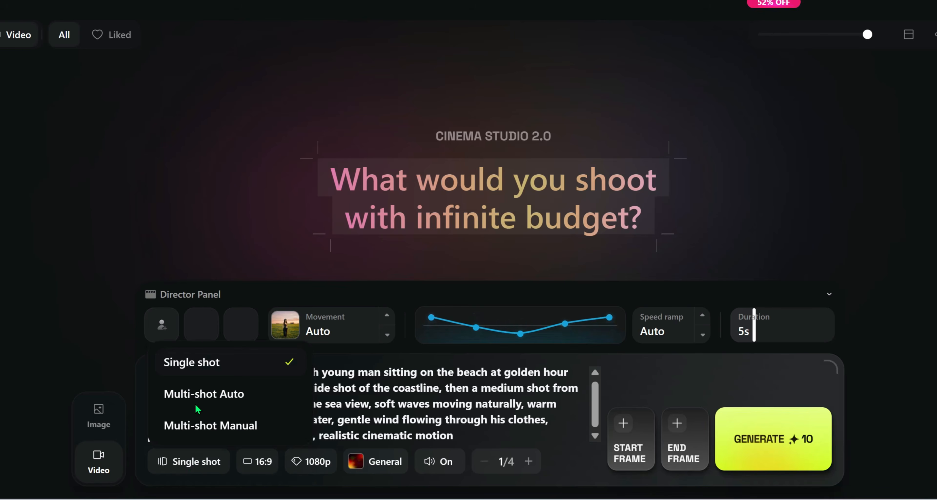
left_click(215, 393)
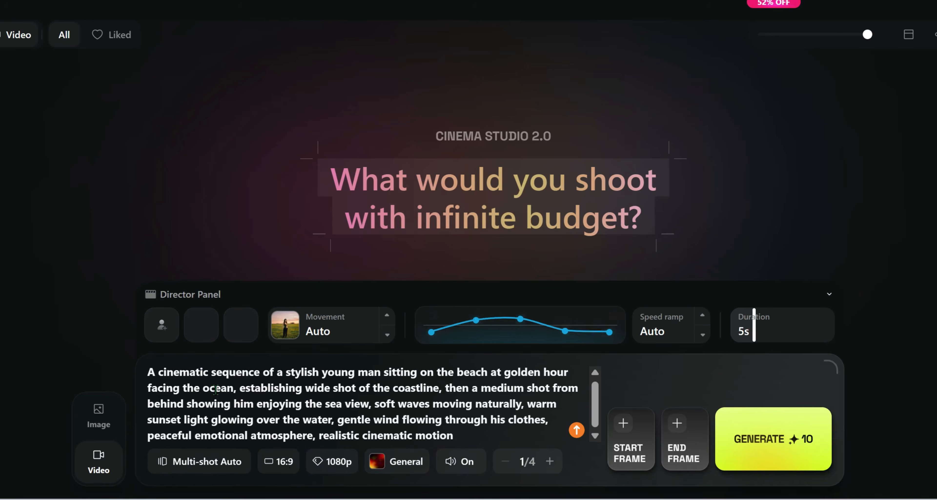
left_click(285, 469)
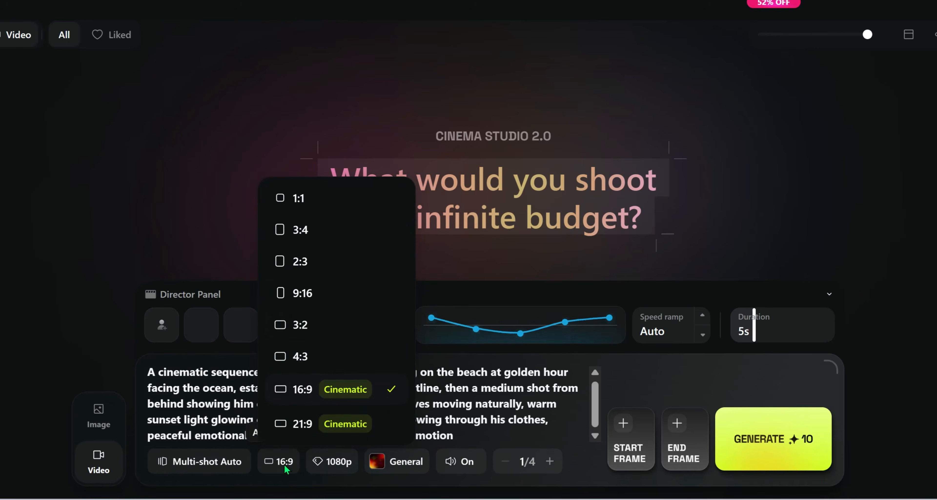
left_click(302, 388)
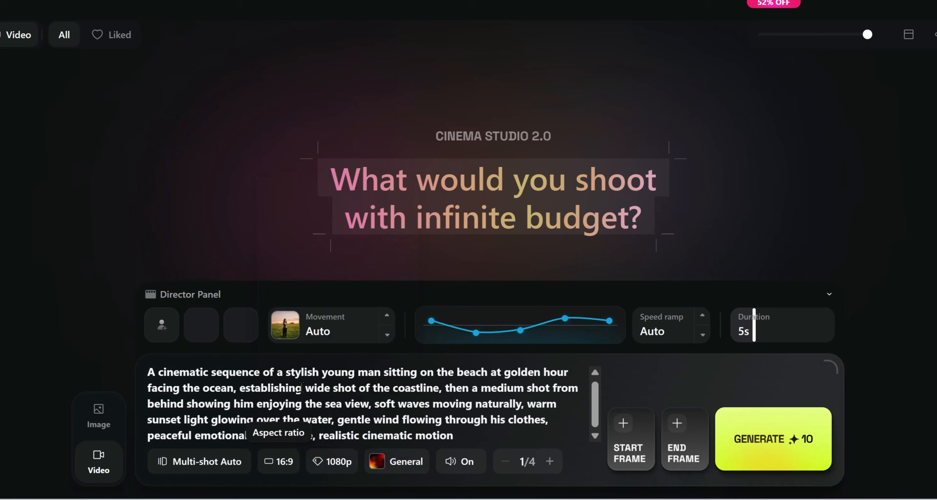
left_click(340, 468)
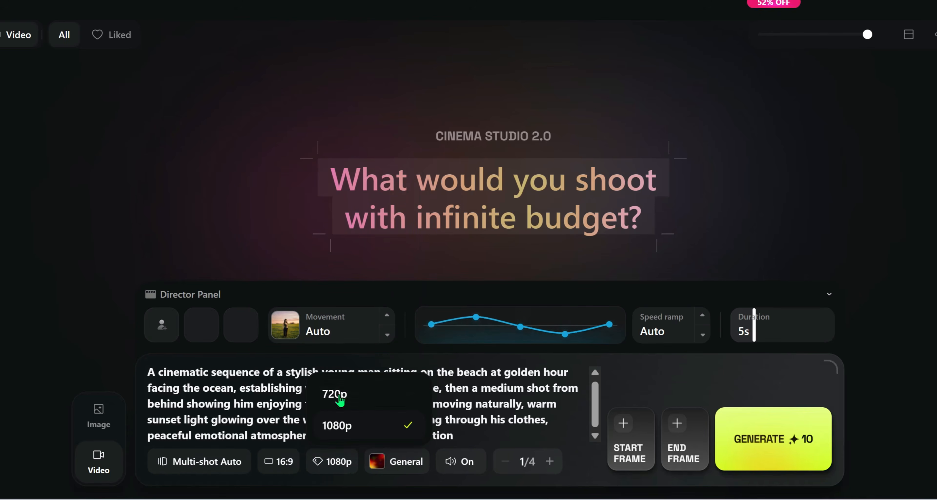
left_click(340, 468)
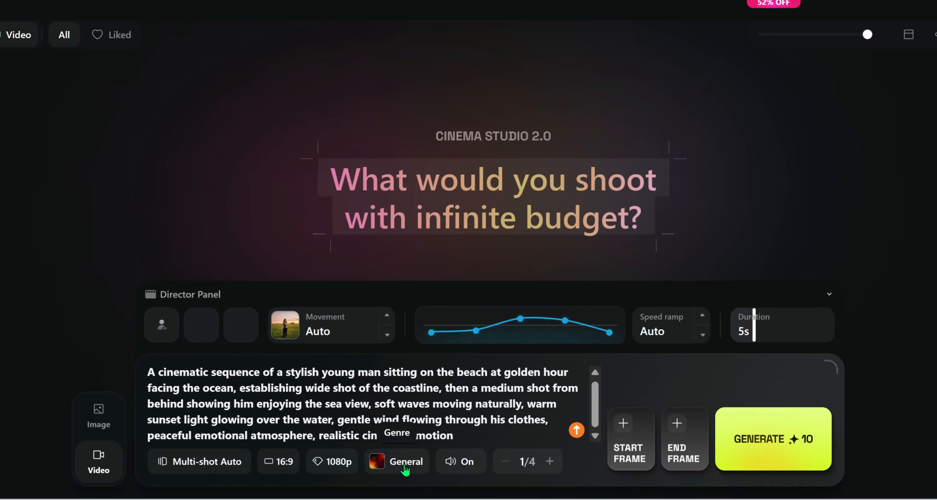
Review the video genres and choose Intimate.
left_click(405, 469)
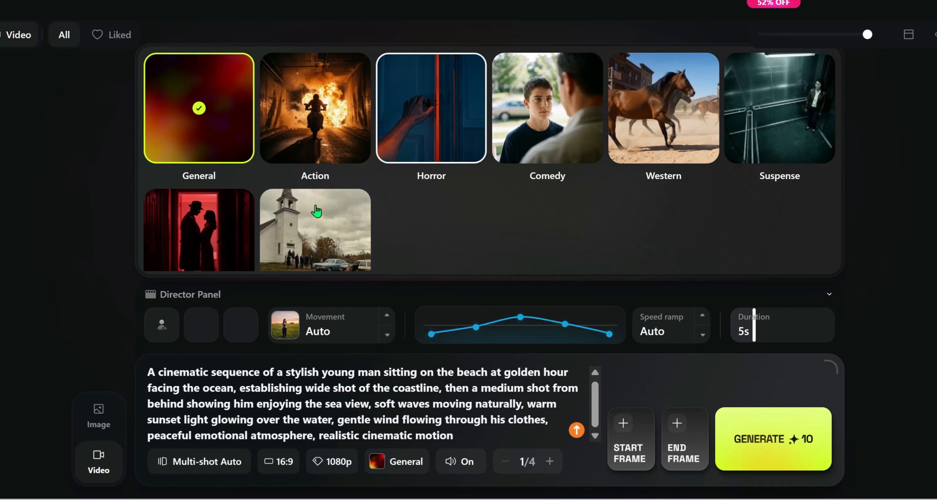
scroll(569, 192, "down", 2)
scroll(490, 160, "down", 1)
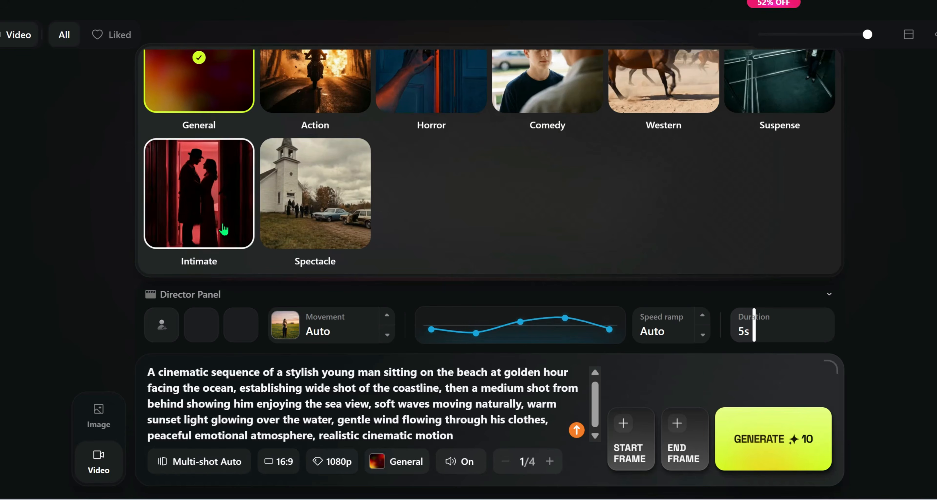
left_click(200, 204)
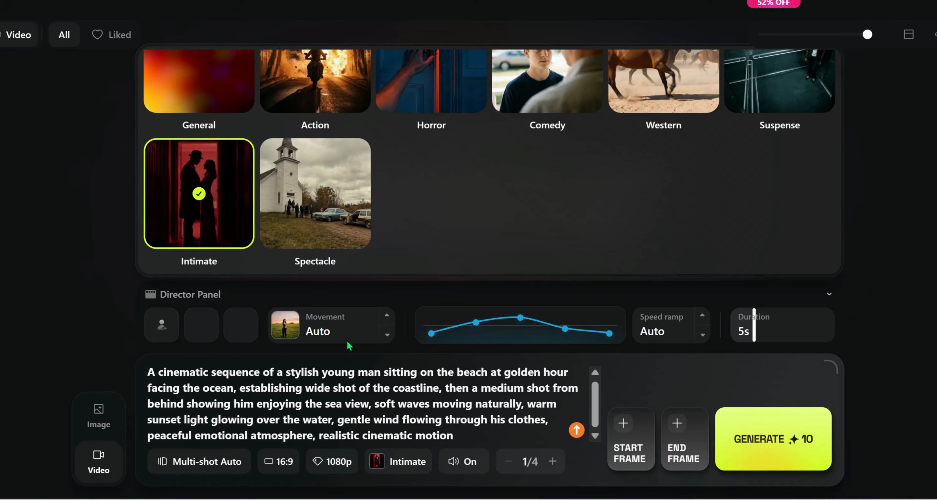
Turn the video's audio off and try a batch size of 3 before returning it to 1.
left_click(455, 470)
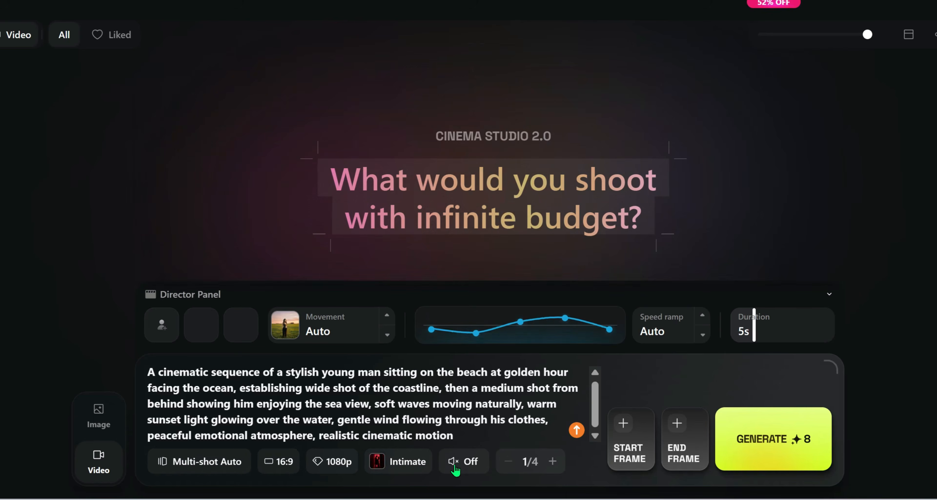
left_click(552, 463)
left_click(552, 462)
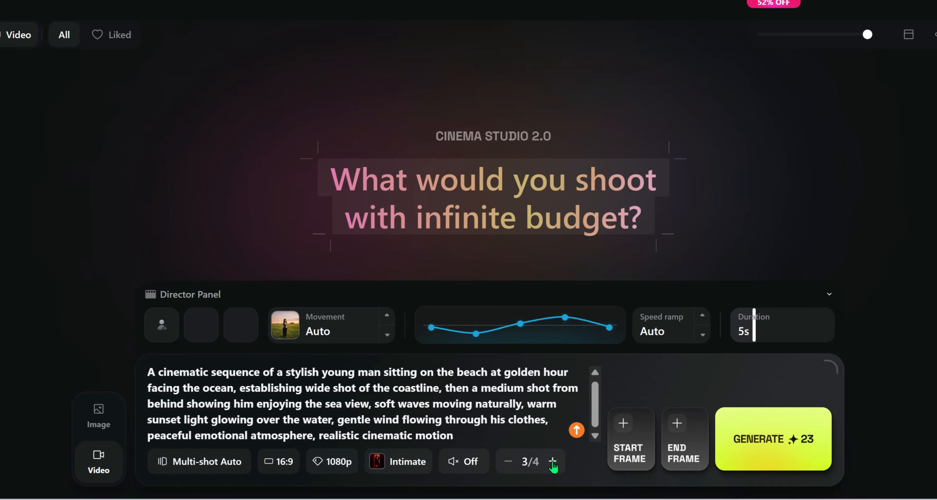
left_click(507, 464)
left_click(508, 464)
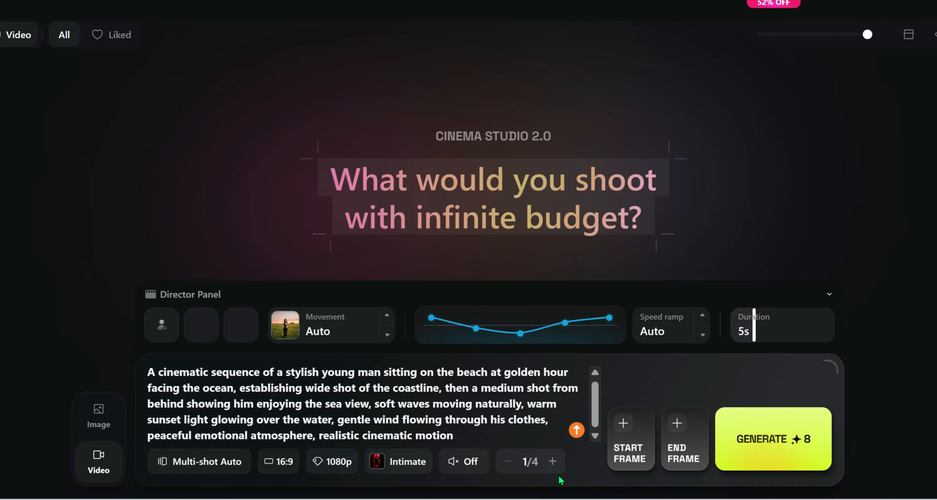
Go through the speed ramp options, choose Linear, and set the video duration to 6 seconds.
left_click(703, 317)
left_click(703, 317)
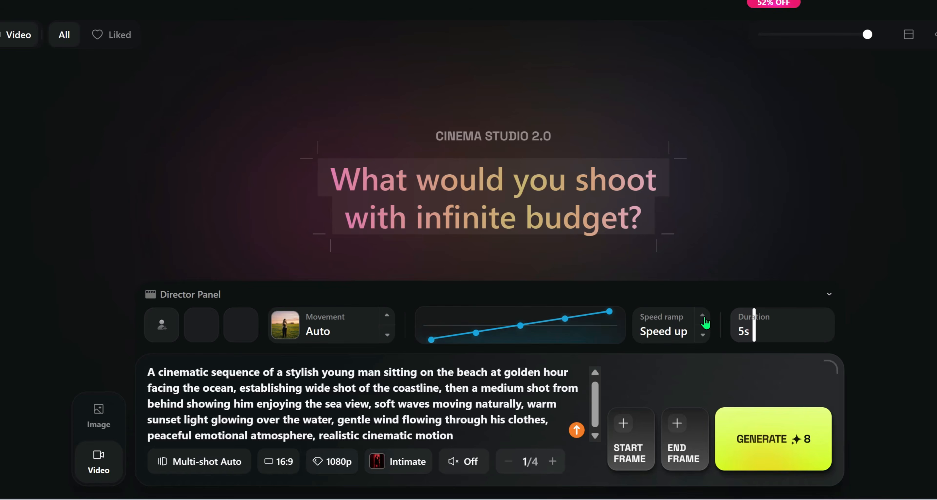
left_click(703, 317)
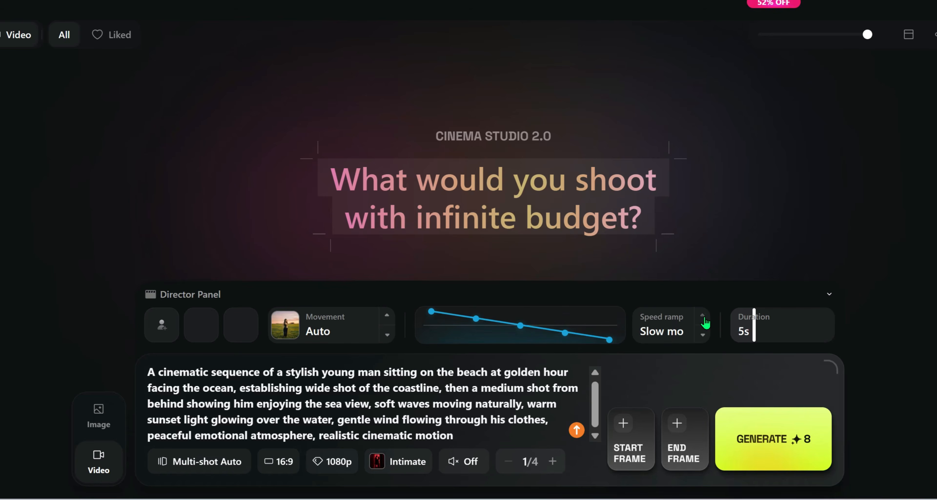
left_click(703, 317)
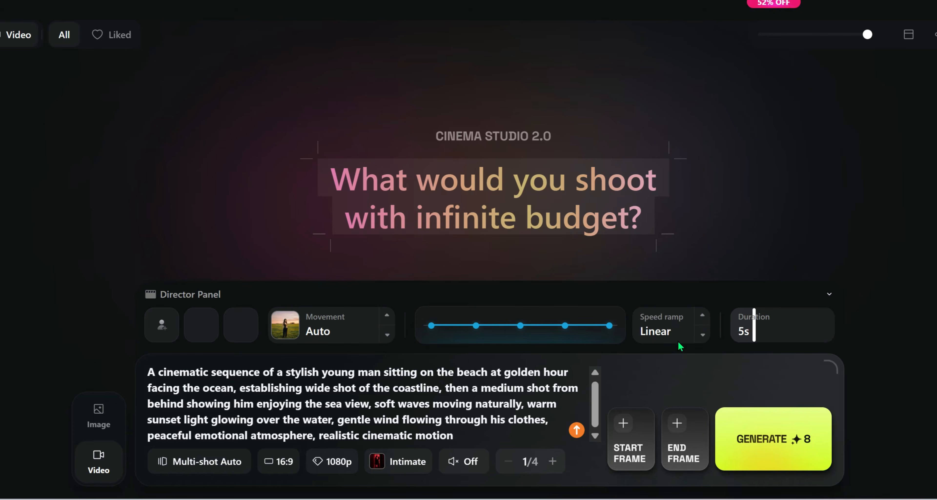
left_click_drag(755, 332, 768, 351)
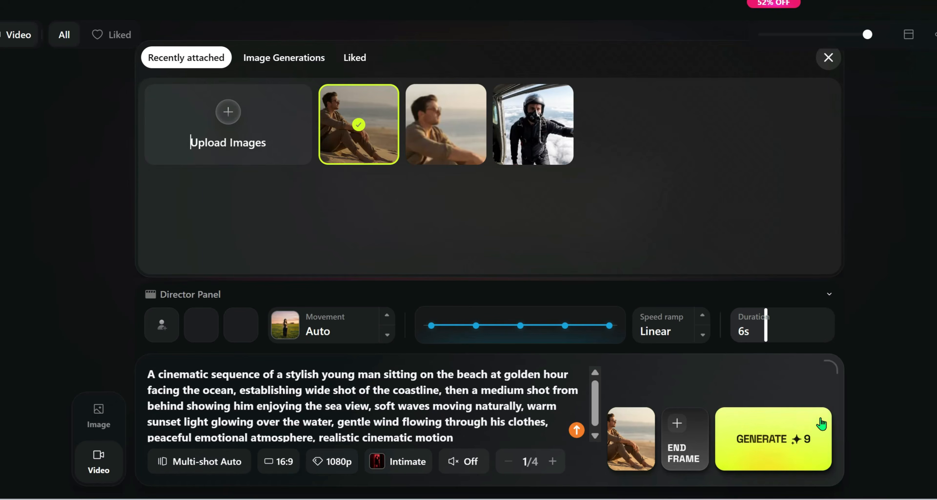
Generate the beach video with the seated man image as start frame and play the finished clip.
left_click(778, 445)
left_click(779, 445)
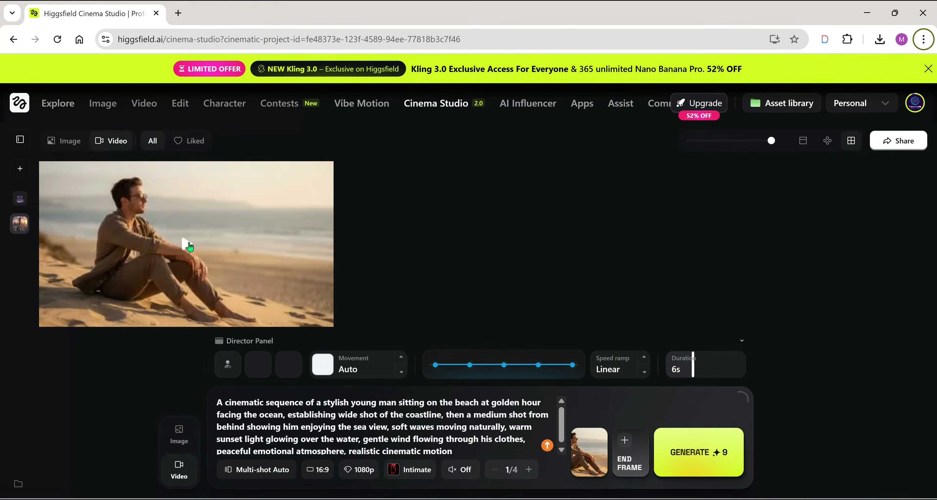
left_click(187, 246)
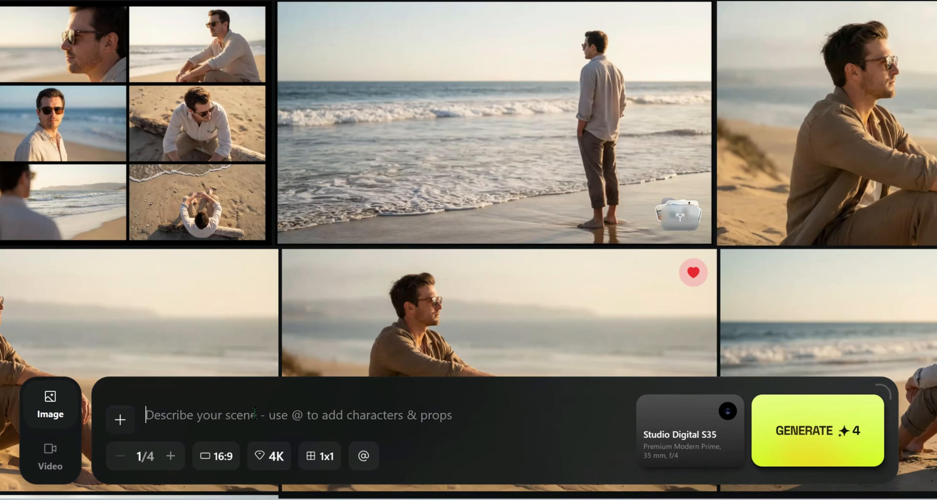
Paste the image prompt describing a cinematic professional boxing match in a dramatic arena and set the batch size to 4.
key("ctrl+v")
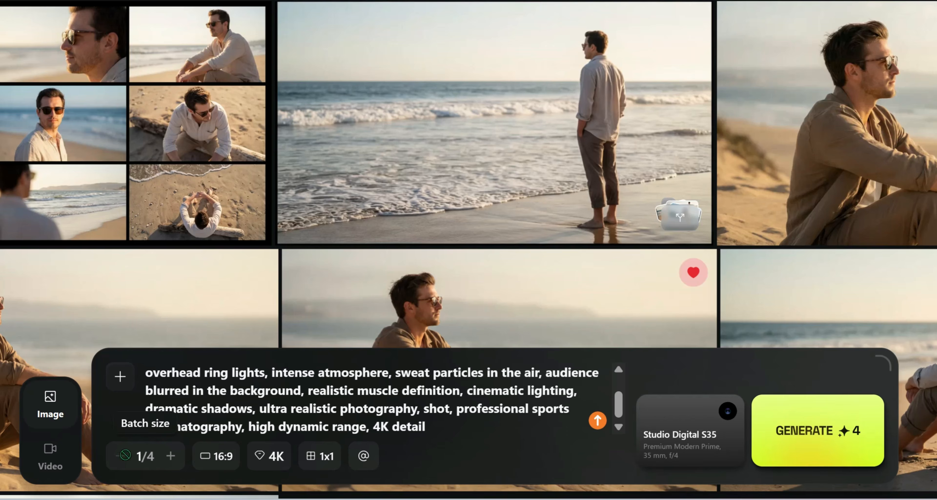
left_click(174, 461)
left_click(174, 461)
left_click(174, 461)
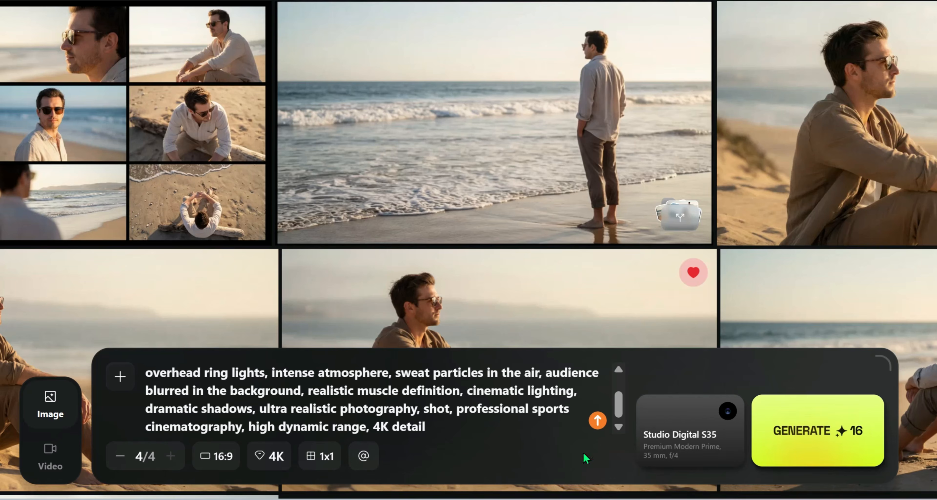
Try an f/1.4 aperture in the camera setup and return it to f/4.
left_click(694, 419)
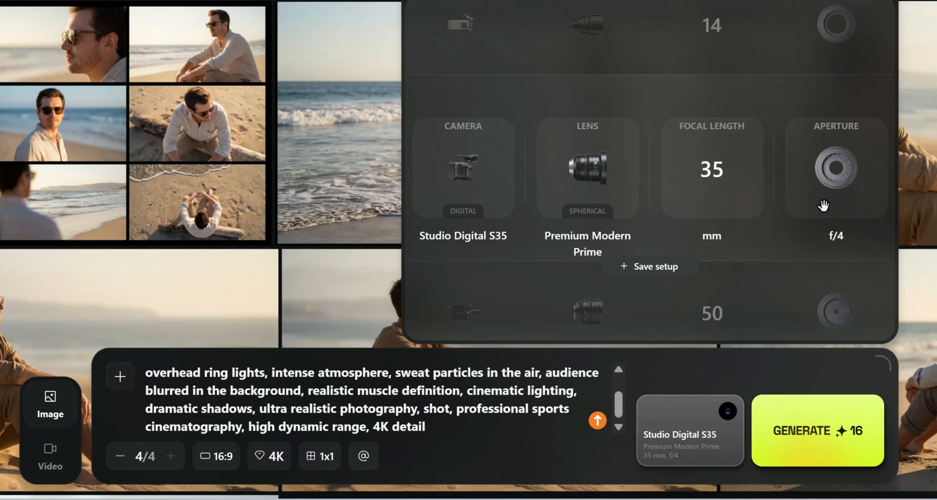
left_click(835, 22)
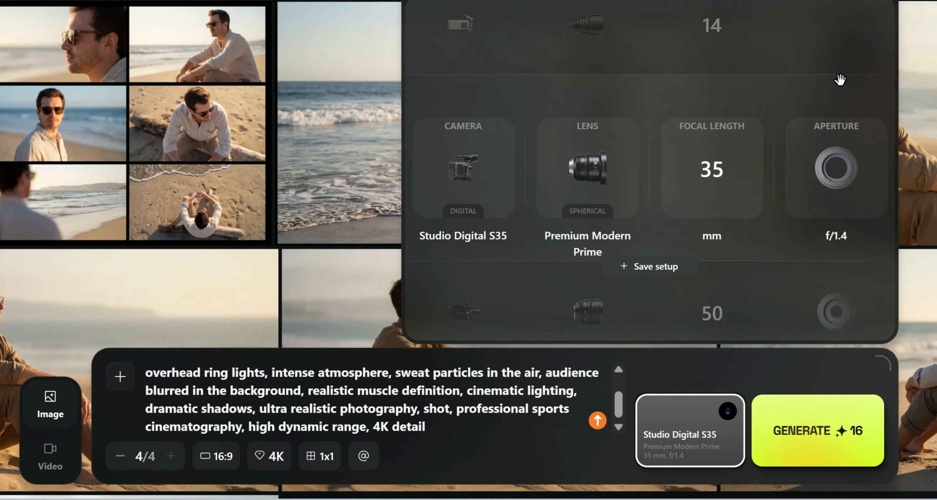
left_click(848, 329)
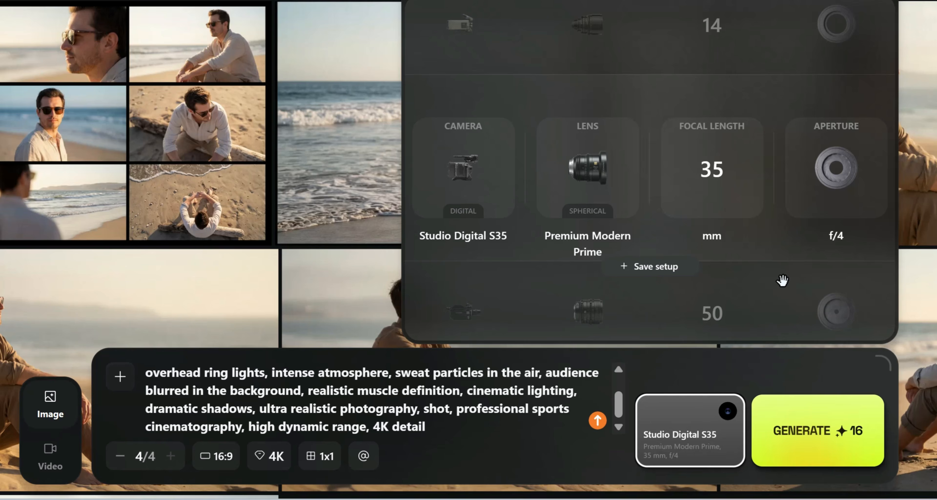
left_click(760, 375)
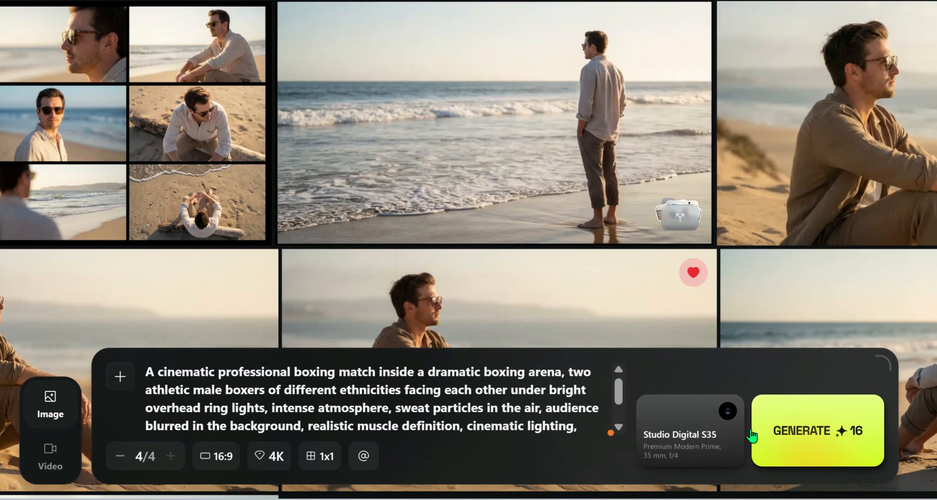
Generate the four boxing match images and look over the results in the gallery.
left_click(815, 424)
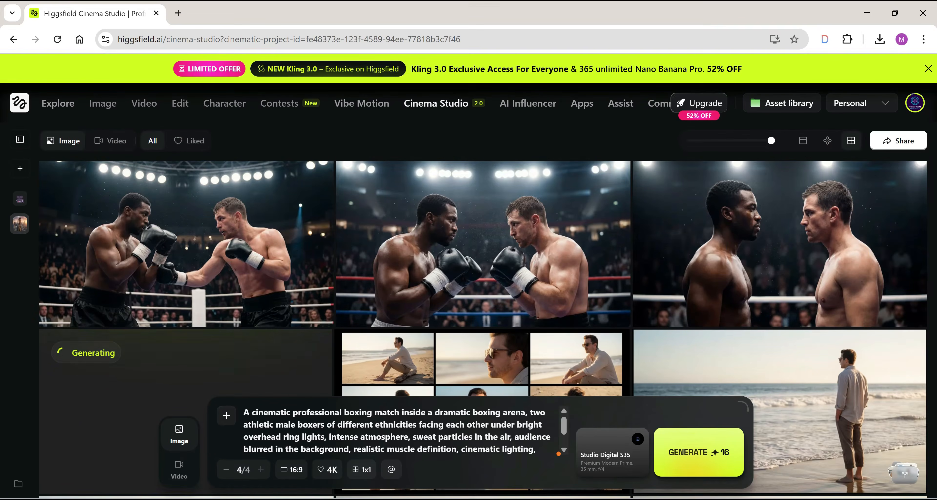
scroll(164, 207, "down", 1)
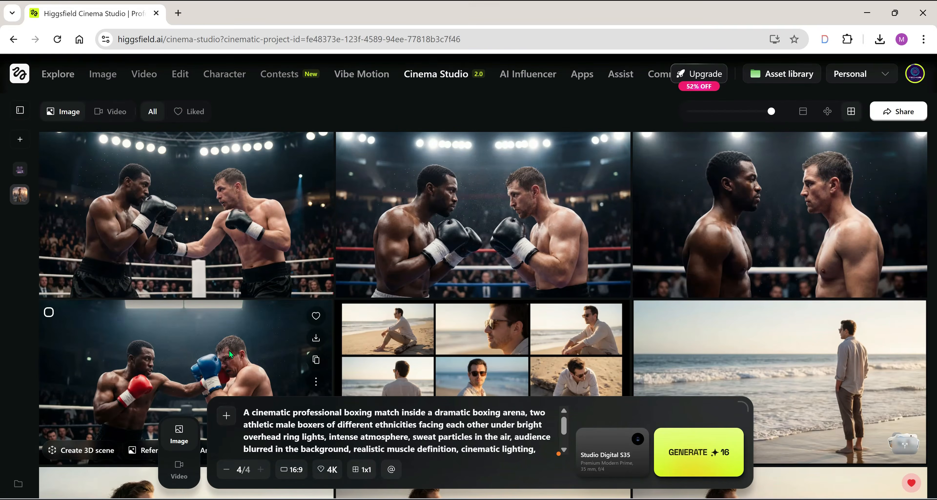
Upscale the first boxing image with the Topaz model at scale factor x2 and view the upscaled version.
left_click(216, 230)
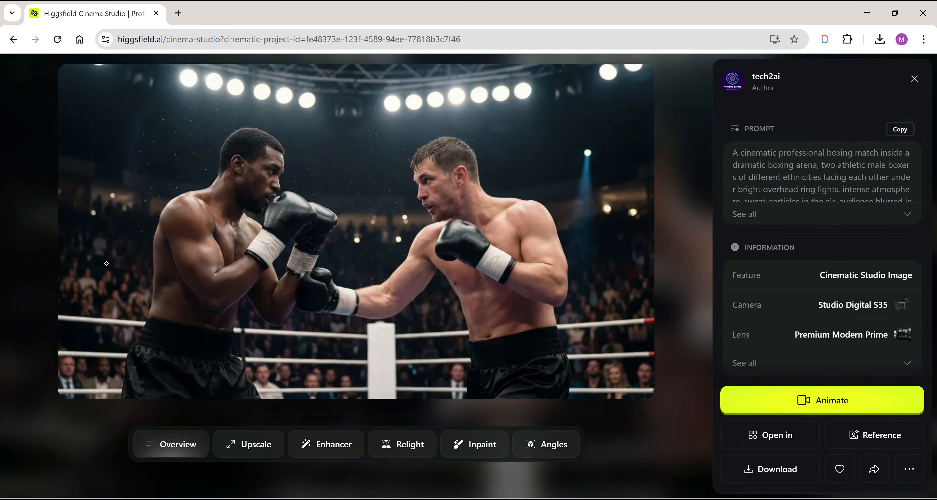
left_click(252, 448)
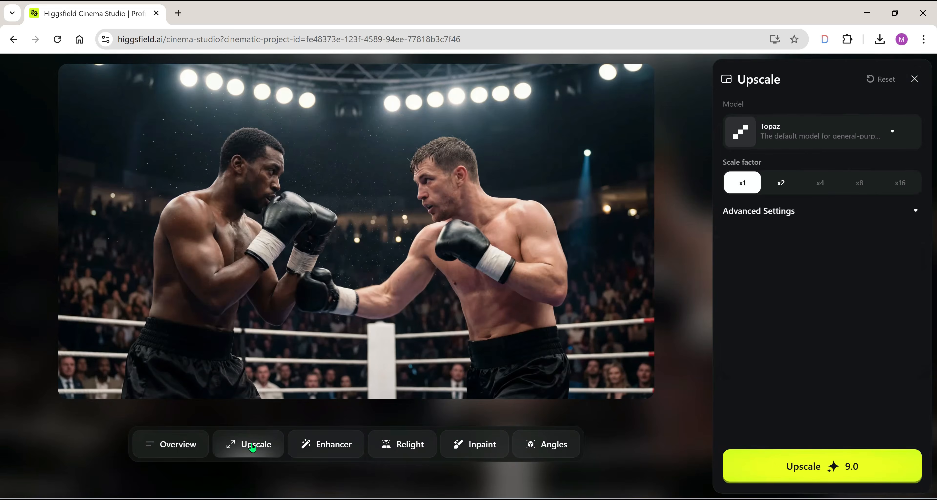
left_click(782, 185)
left_click(812, 467)
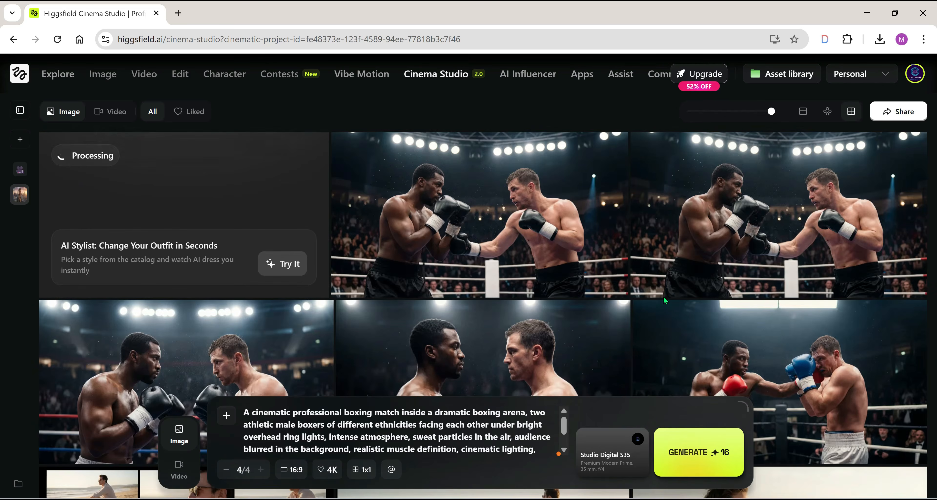
left_click(512, 217)
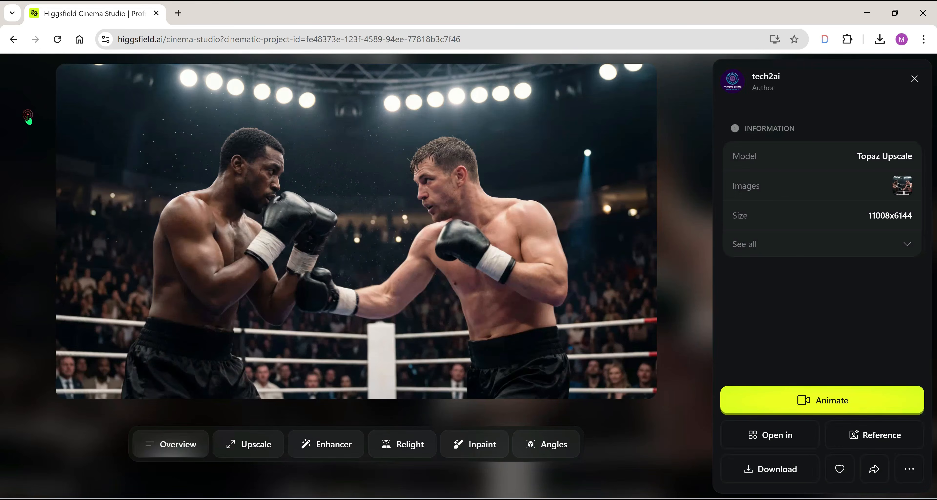
left_click(28, 116)
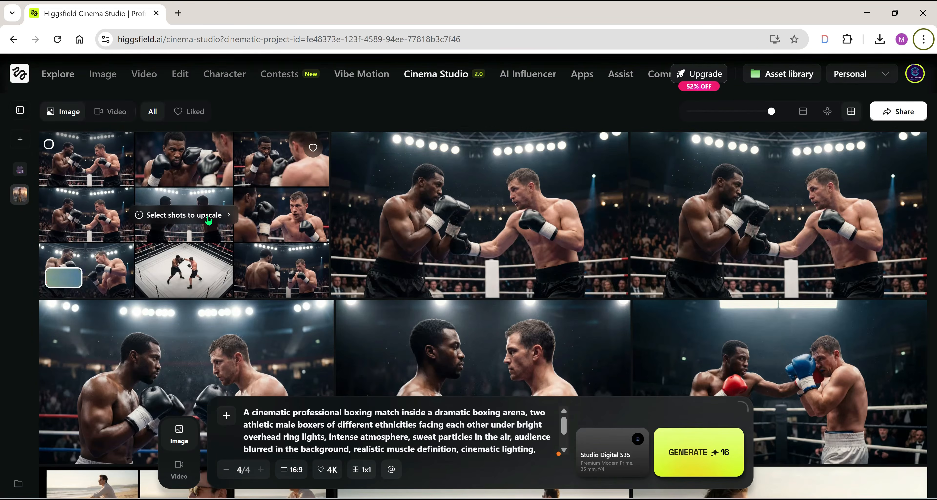
Open the nine-shot boxing grid and examine its individual shots one by one.
left_click(208, 221)
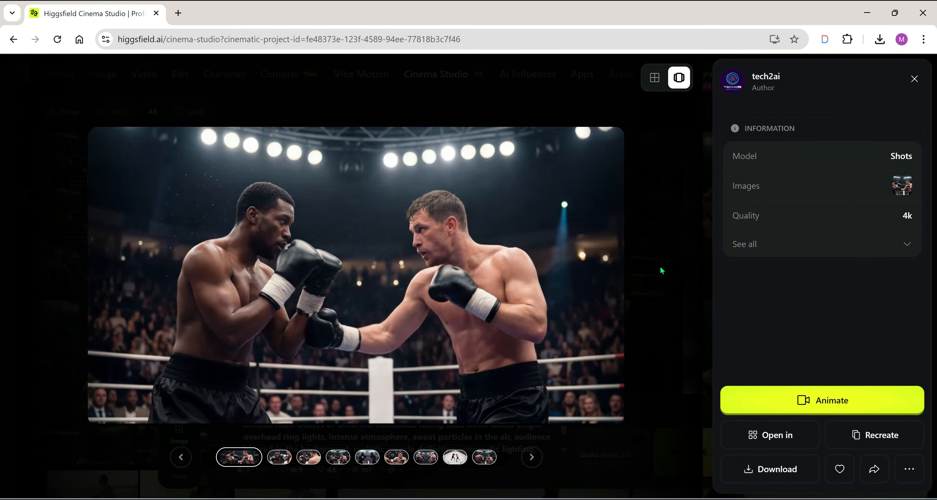
key("Right")
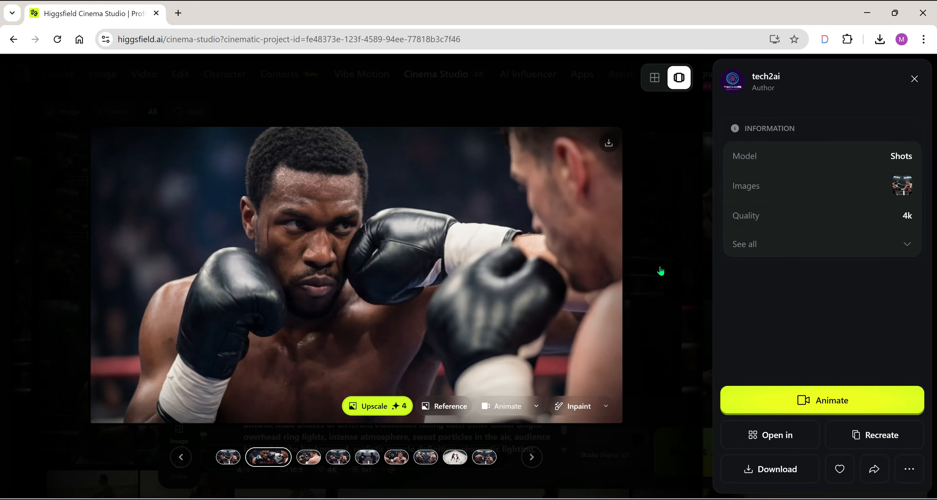
key("Right")
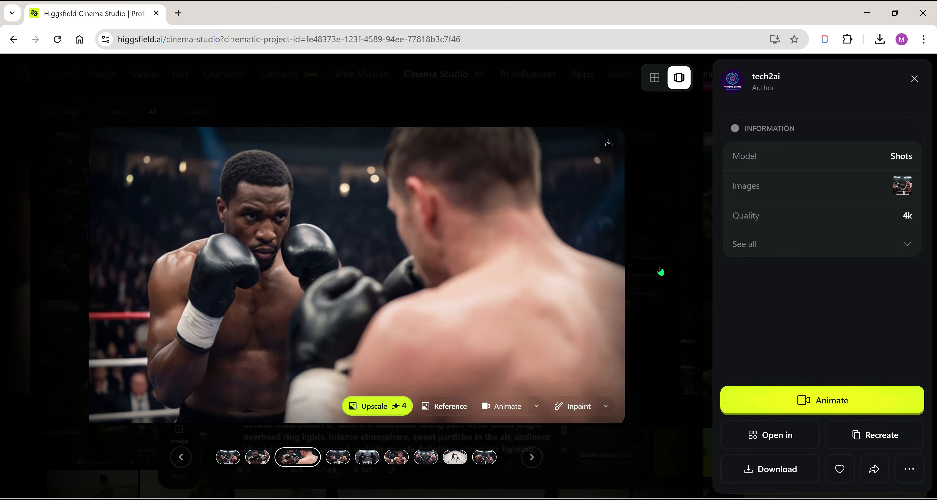
key("Right")
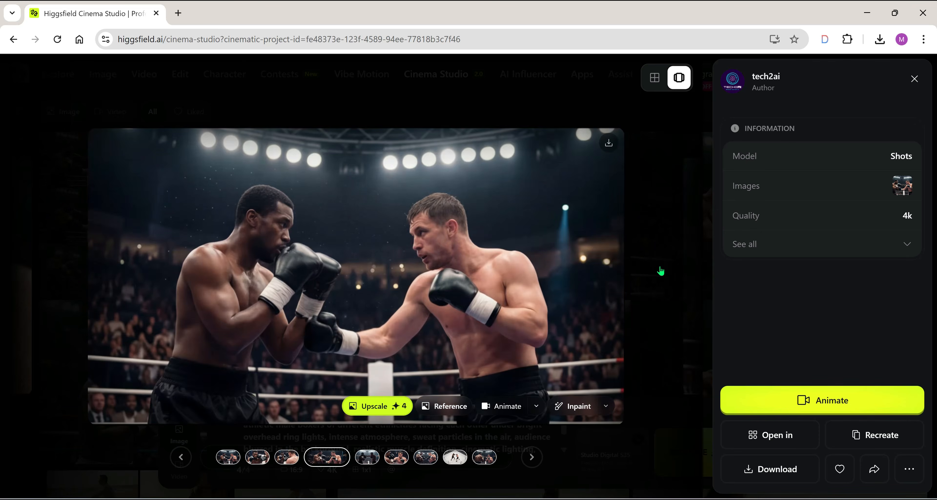
key("Right")
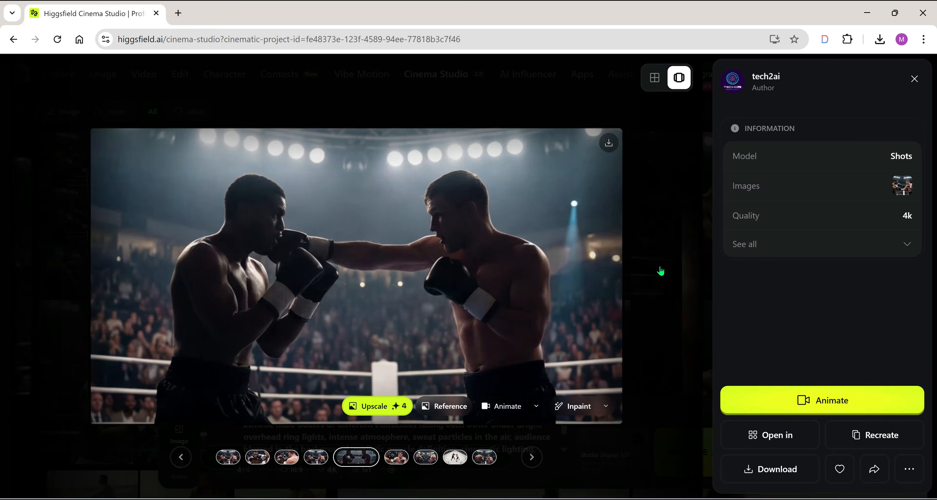
key("Right")
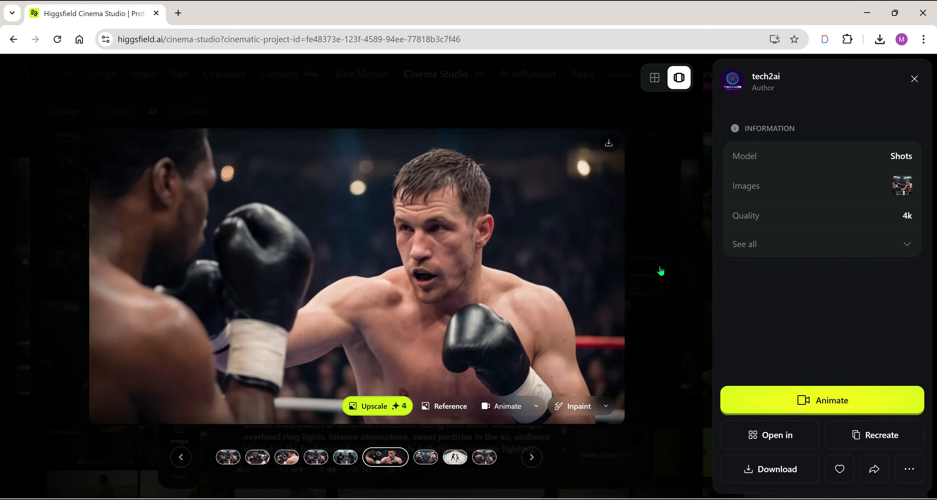
key("Right")
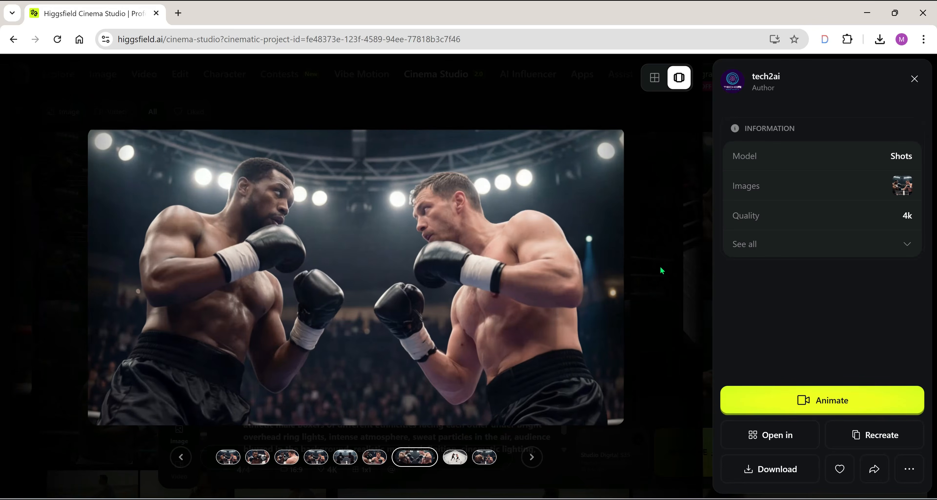
key("Left")
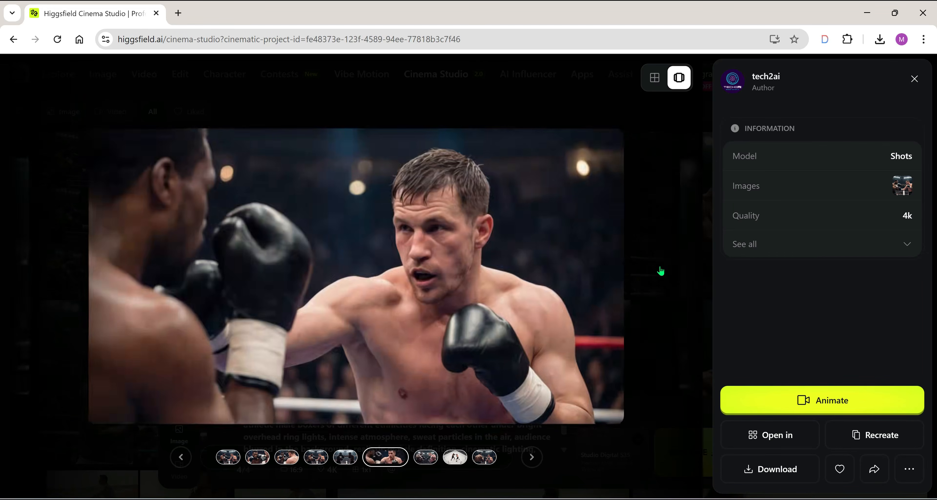
key("Left")
left_click(662, 271)
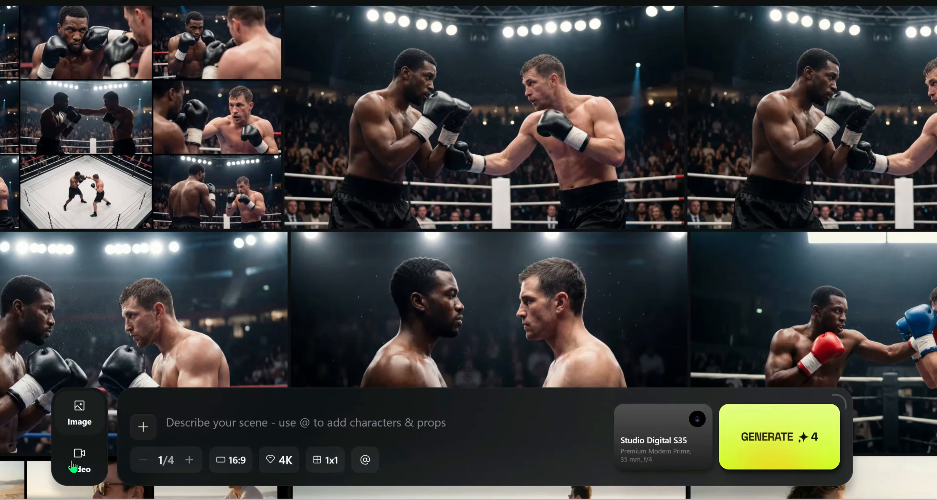
Switch to video generation and set the shot mode to Multi-shot Manual.
left_click(78, 463)
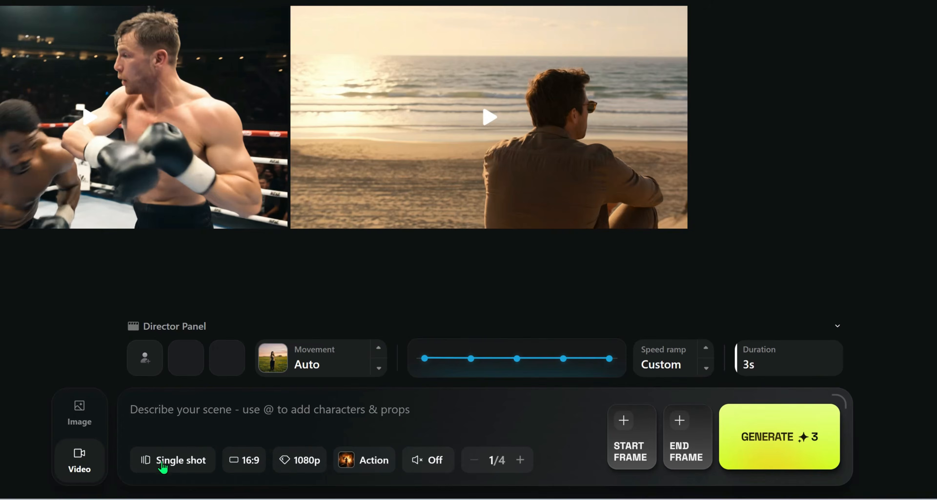
left_click(182, 460)
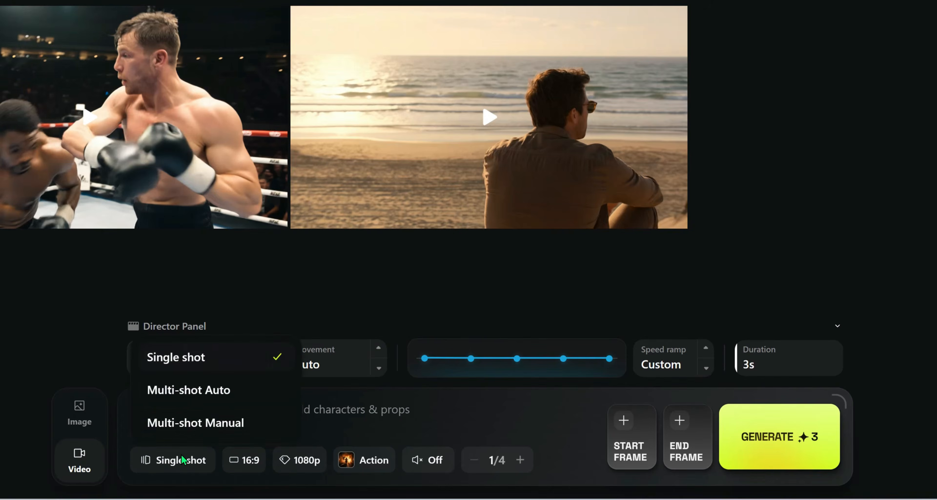
left_click(209, 423)
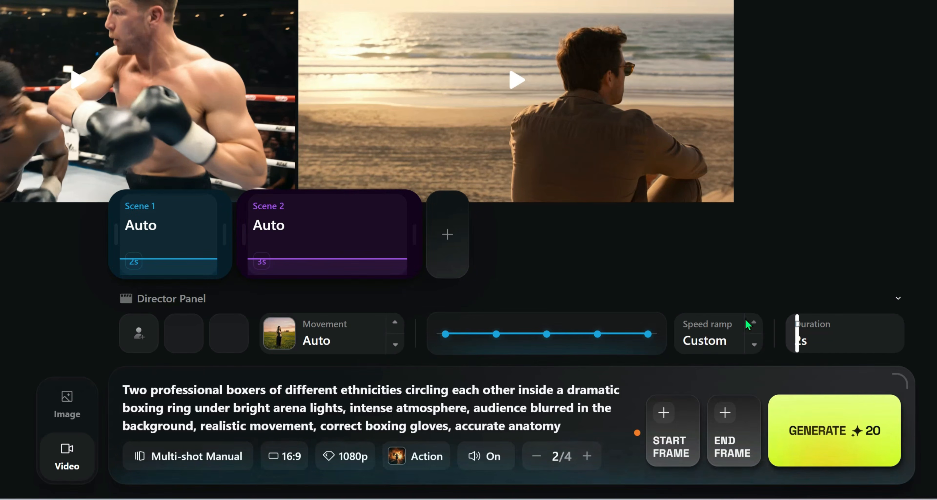
Step through Scene 1's speed ramp presets Auto, Impact, Speed up and Slow mo to compare their curves.
left_click(758, 328)
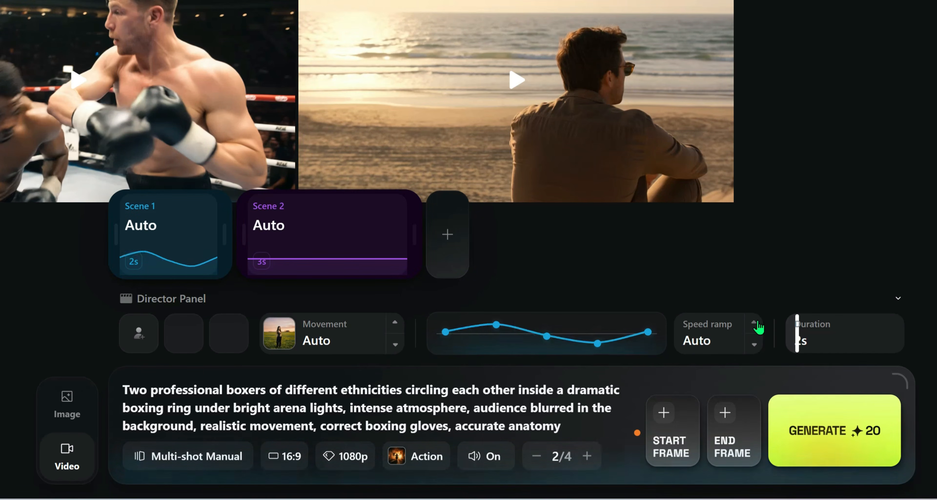
left_click(758, 327)
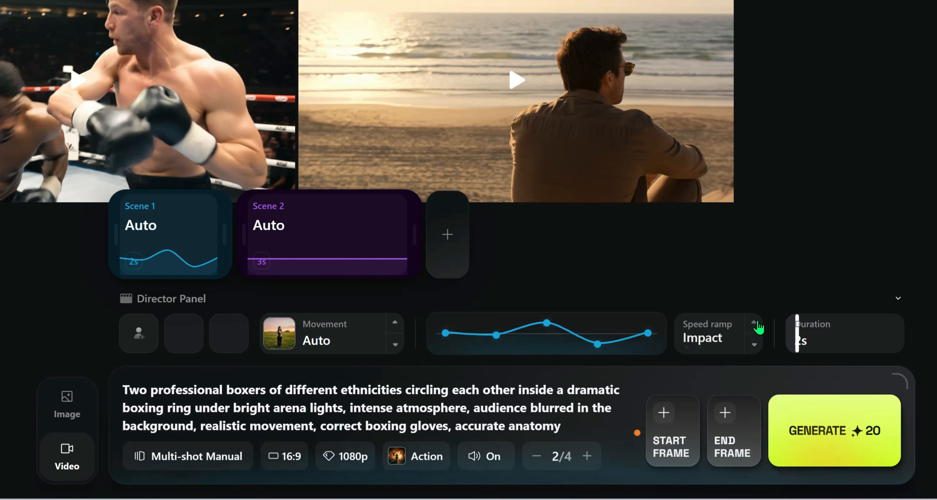
left_click(758, 328)
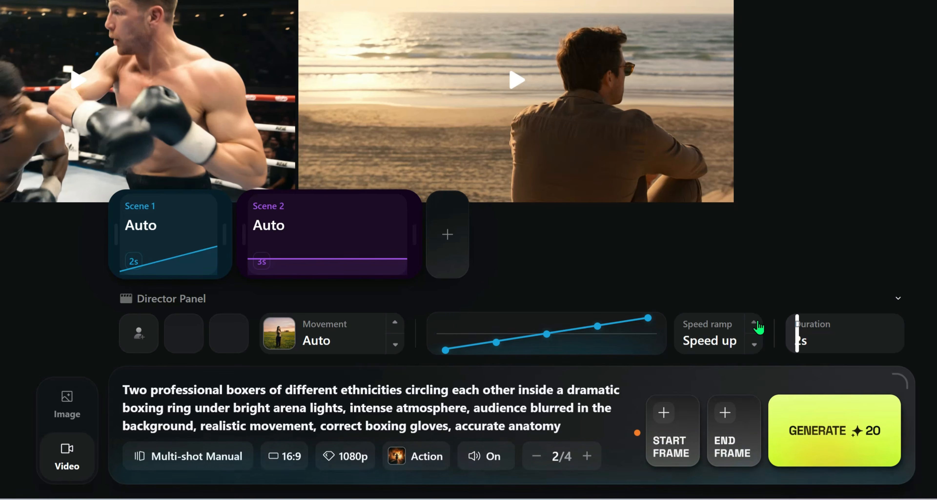
left_click(759, 327)
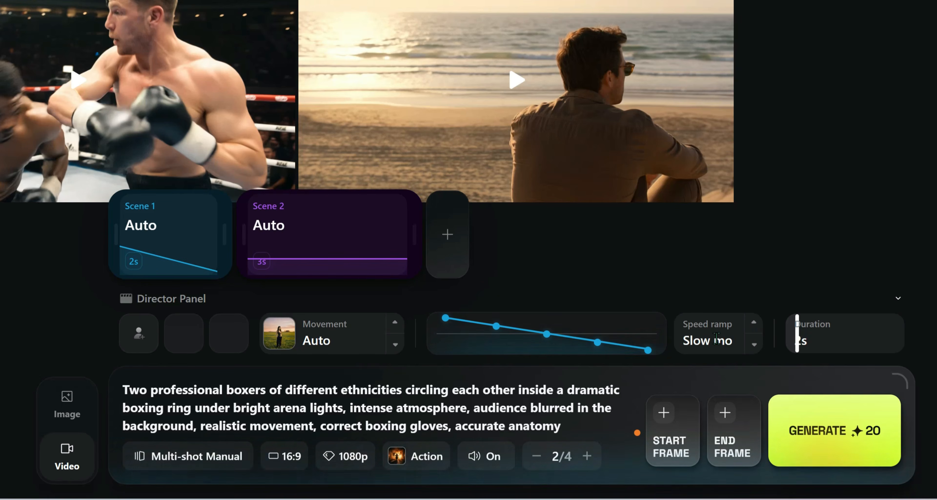
left_click(755, 327)
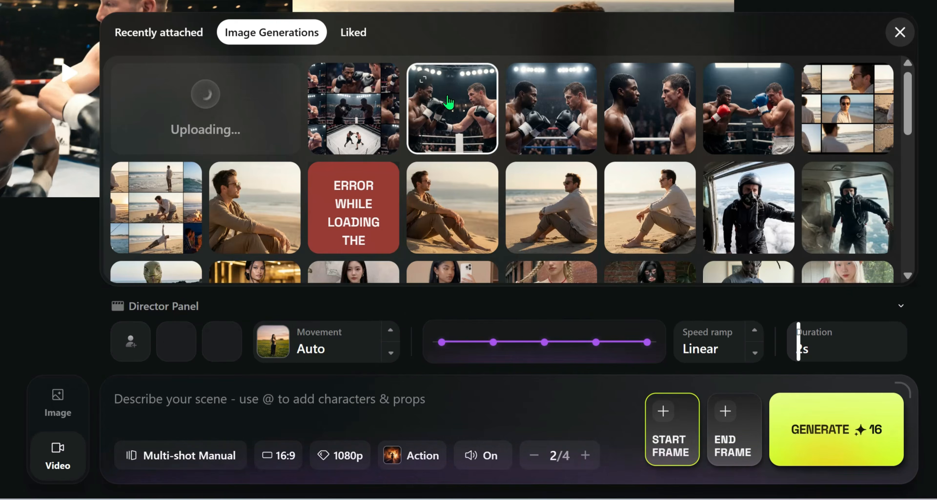
Use the black-gloved boxing match image as the start frame and enter Scene 2's prompt about a powerful punch landing on a boxer's face.
left_click(449, 103)
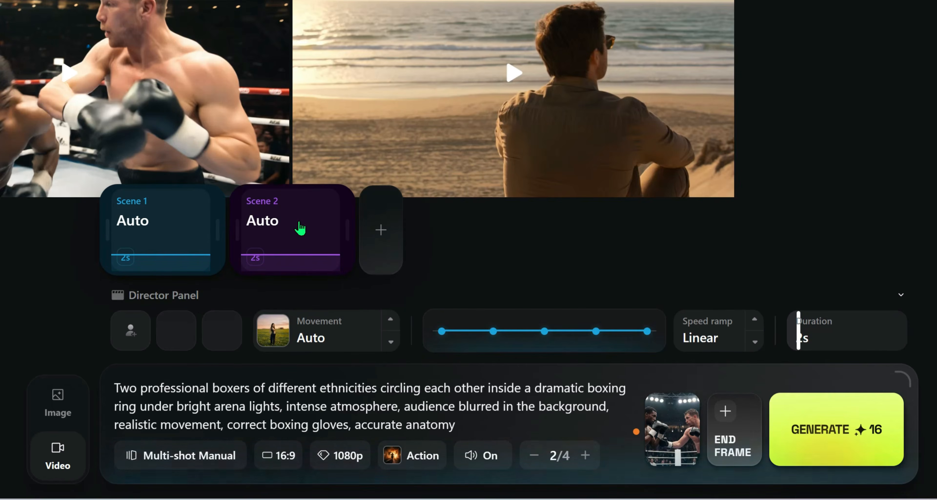
left_click(300, 228)
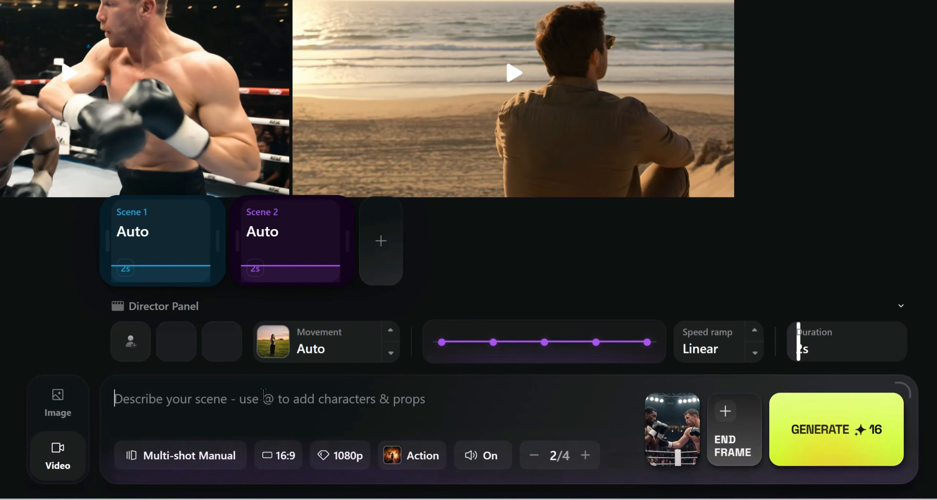
right_click(266, 402)
left_click(325, 213)
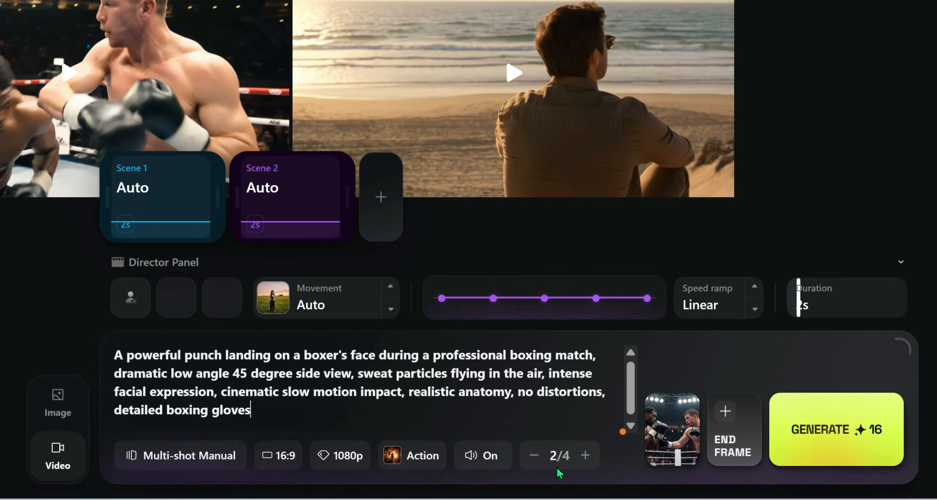
Set Scene 2's speed ramp to Slow mo and its duration to 3 s.
left_click(755, 289)
left_click(756, 289)
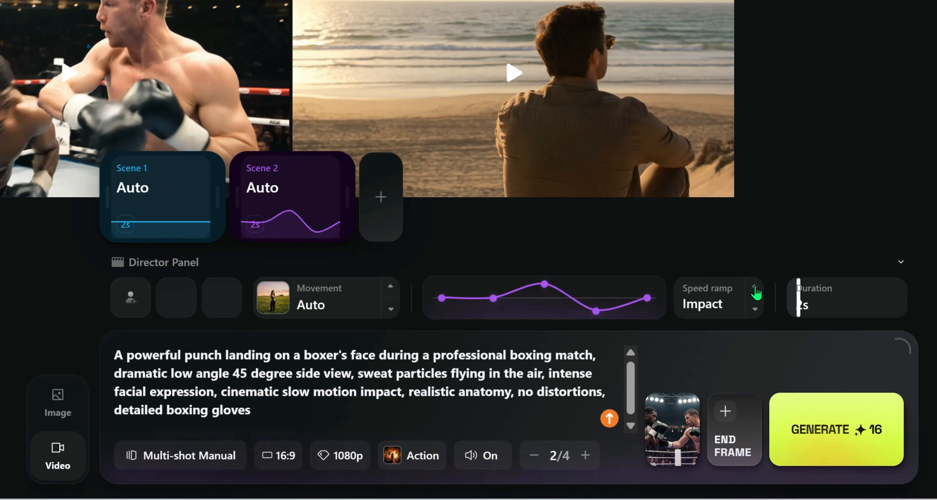
left_click(756, 289)
left_click(755, 289)
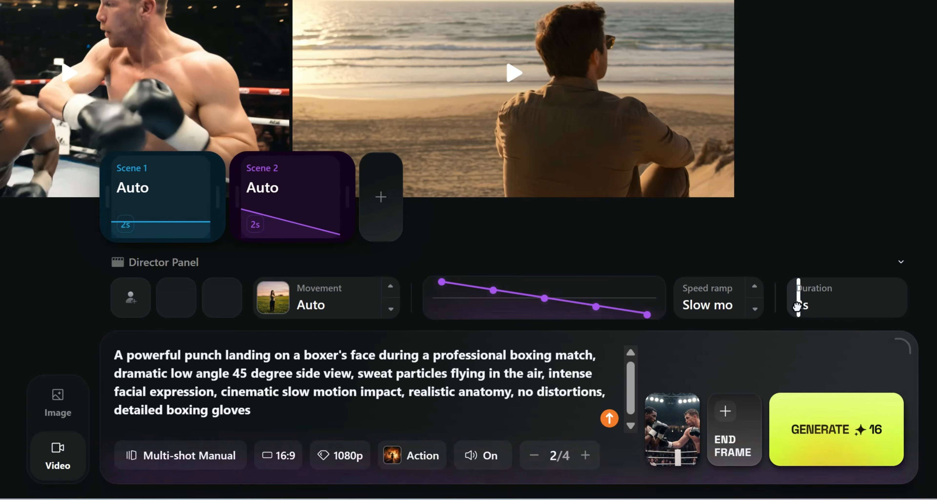
left_click(805, 314)
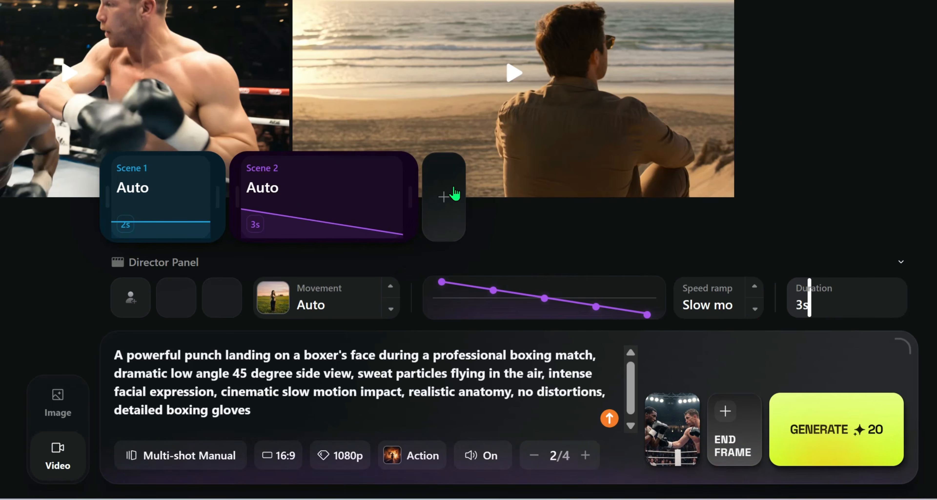
Add Scene 3 with the prompt about the boxer regaining balance after taking a punch, and generate the multi-shot video.
left_click(451, 197)
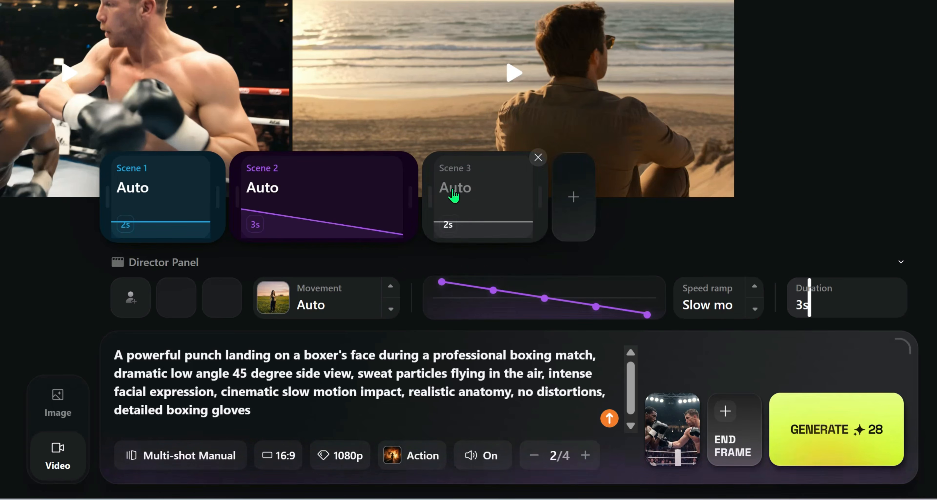
left_click(472, 184)
left_click(292, 398)
key("ctrl+v")
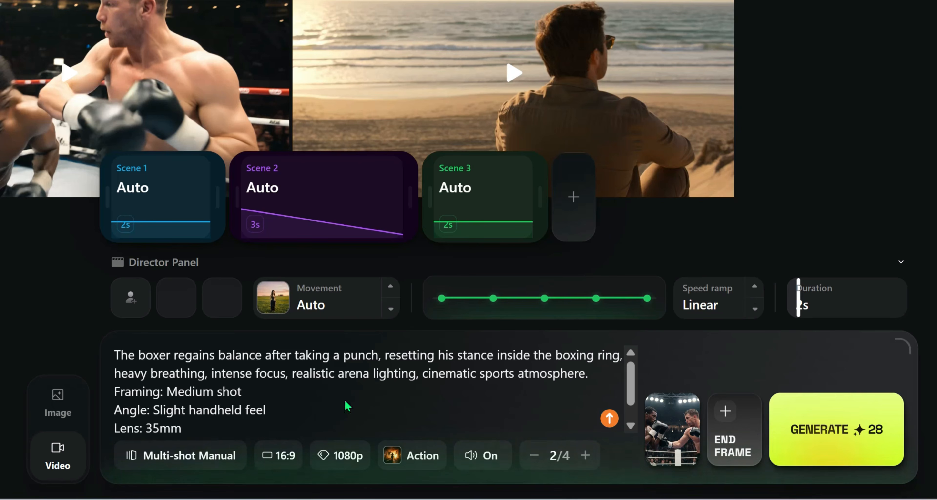
left_click(865, 429)
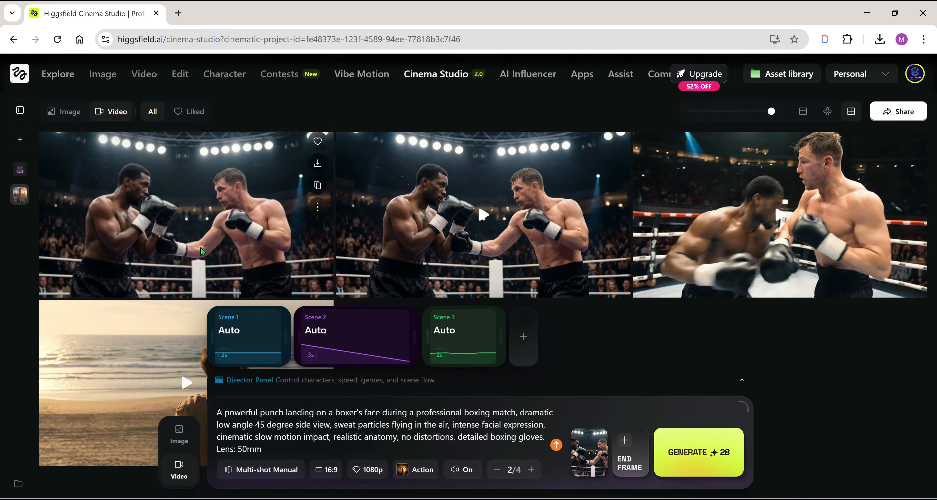
Play the two newly generated multi-shot boxing videos one after the other.
left_click(206, 201)
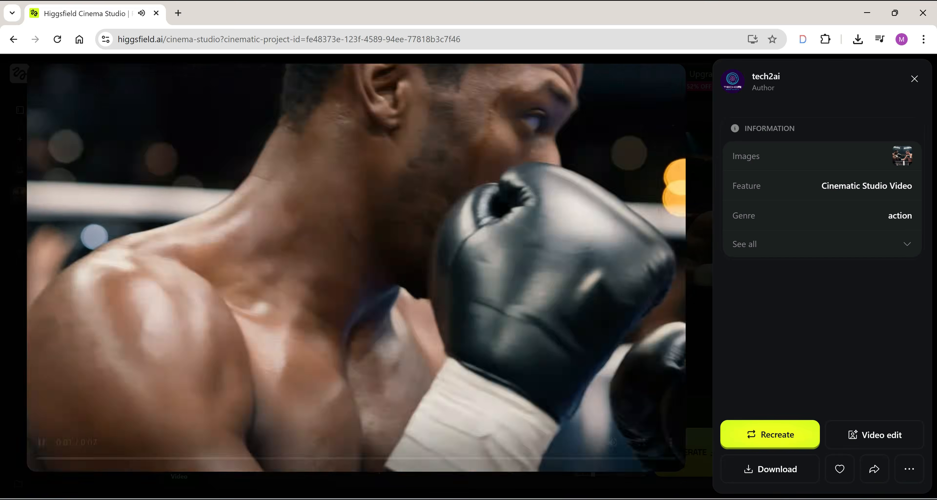
mouse_move(671, 499)
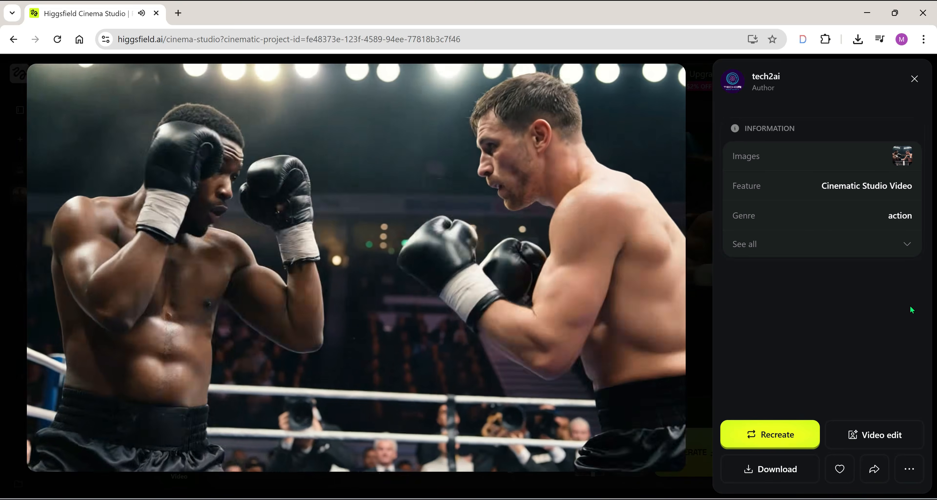
key("Escape")
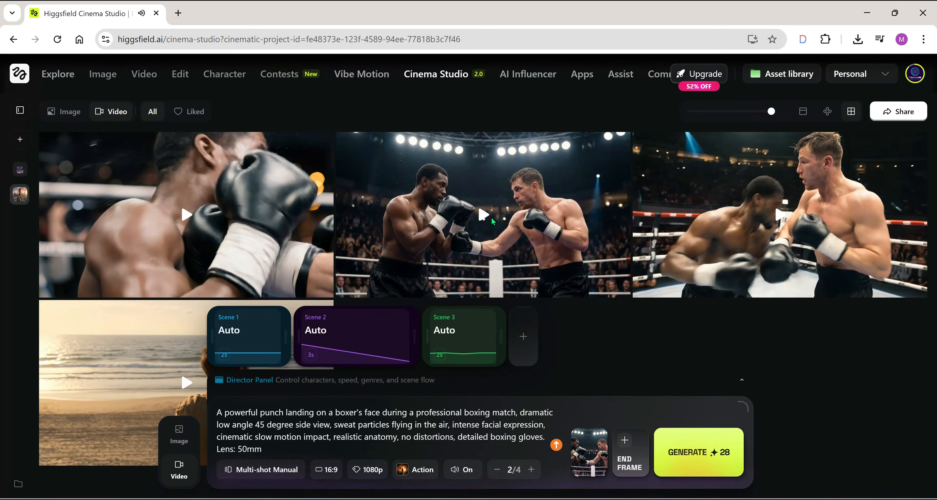
left_click(453, 202)
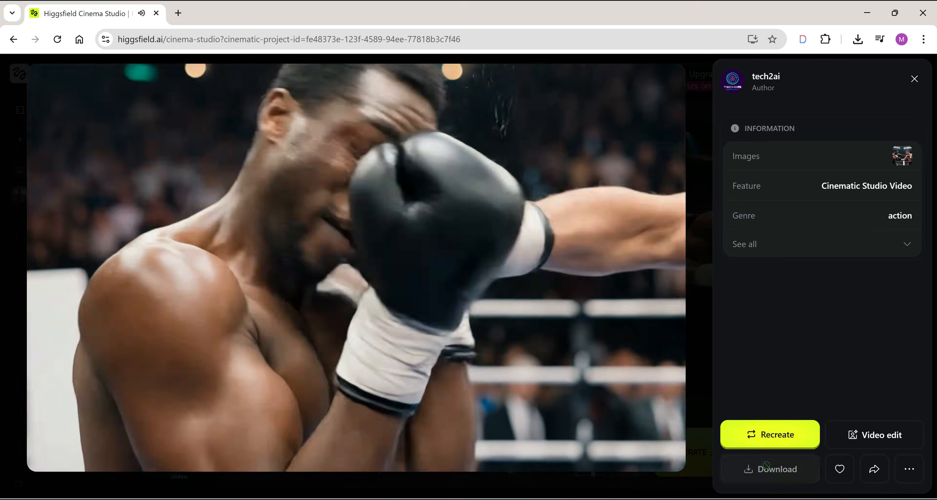
Download the second generated boxing video to the computer and close its viewer.
left_click(768, 471)
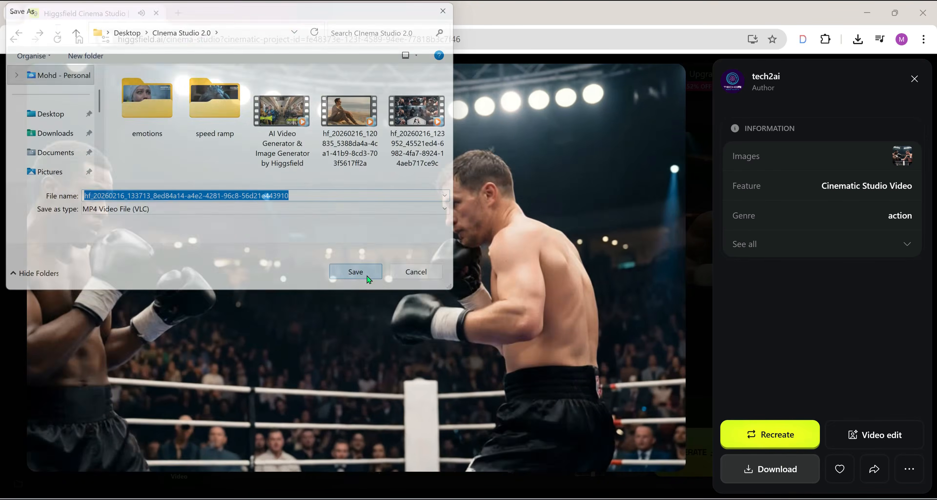
left_click(369, 279)
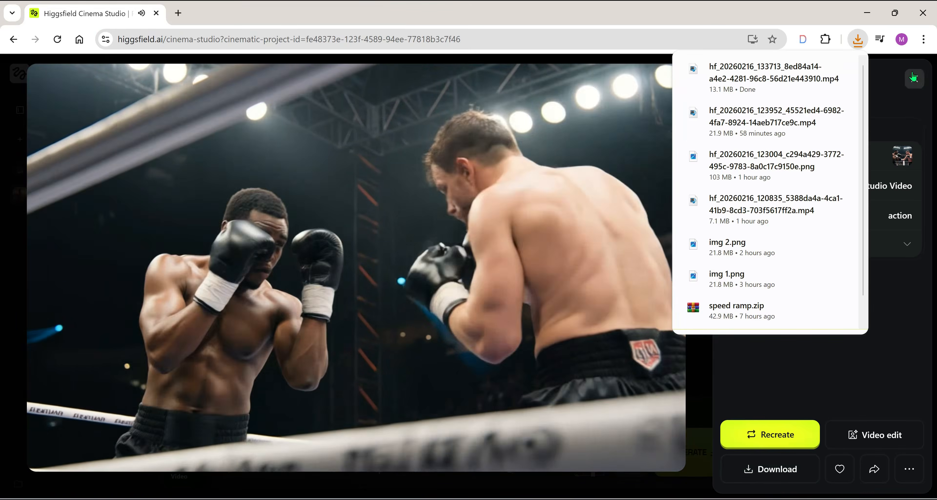
left_click(913, 76)
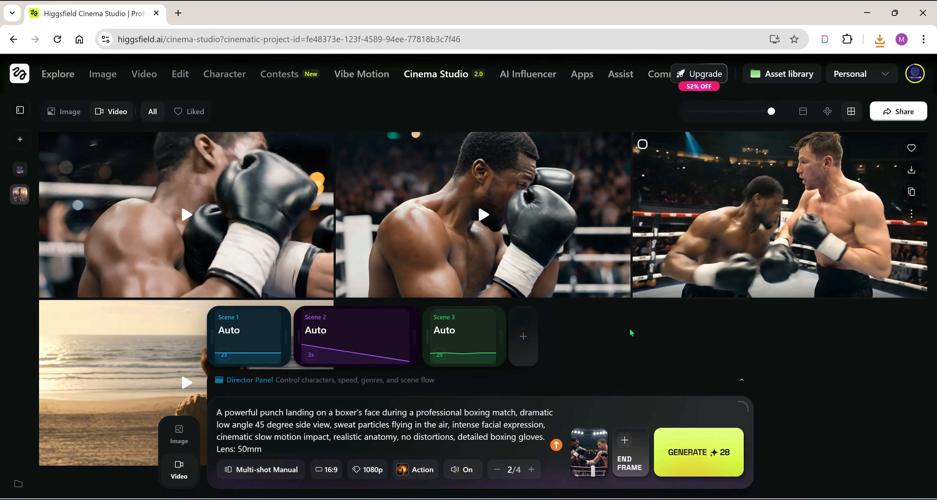
Look through the image gallery and the individual shots of the nine-shot boxing grid, and open the Explore page.
left_click(179, 434)
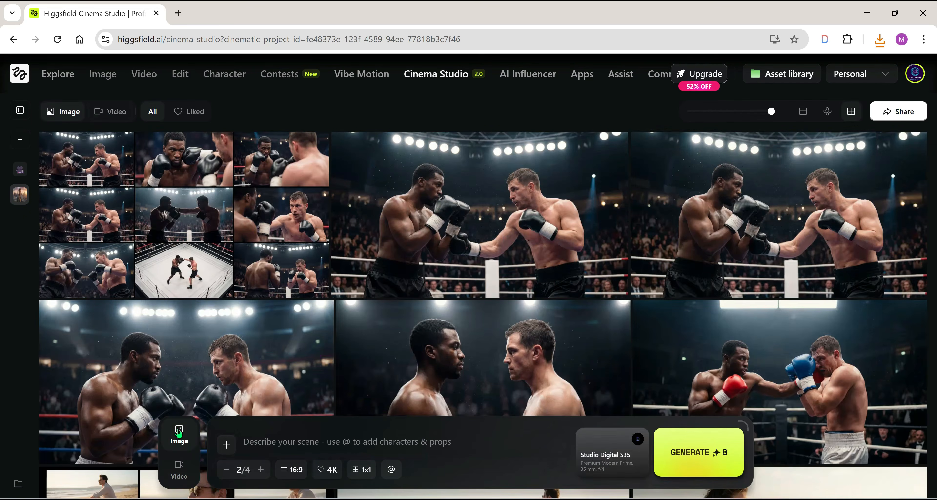
scroll(680, 253, "down", 2)
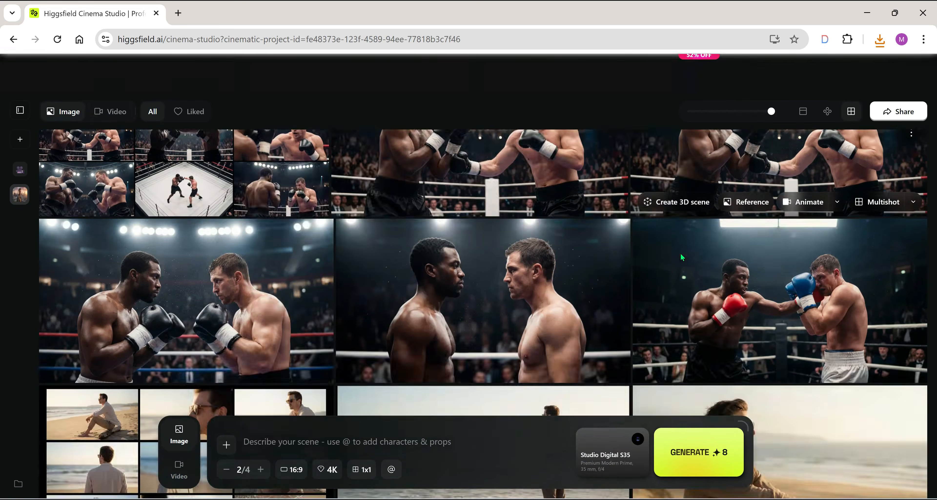
scroll(681, 253, "up", 2)
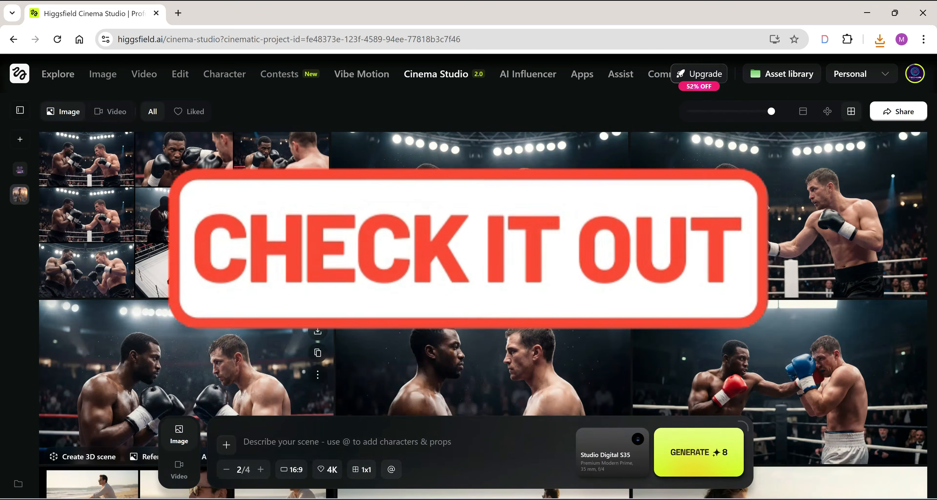
left_click(240, 233)
key("Right")
key("Right")
key("Right")
key("Right")
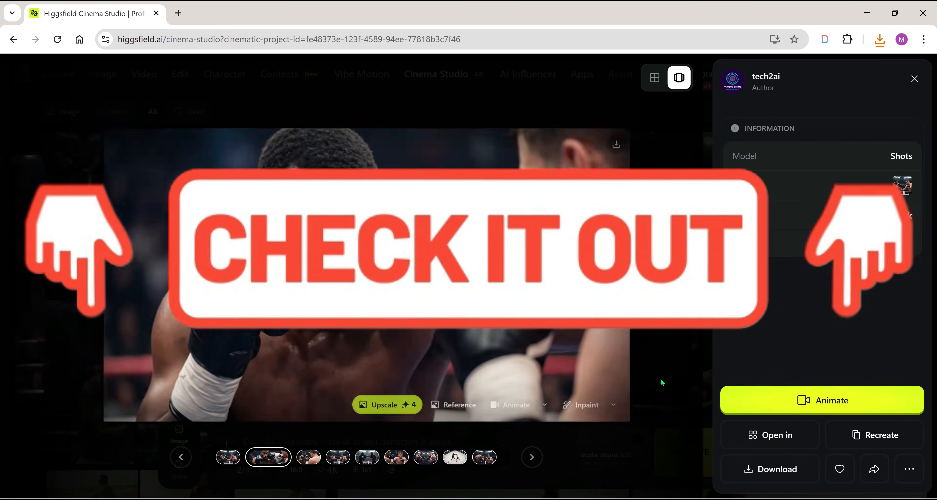
key("Right")
key("Right")
key("Right")
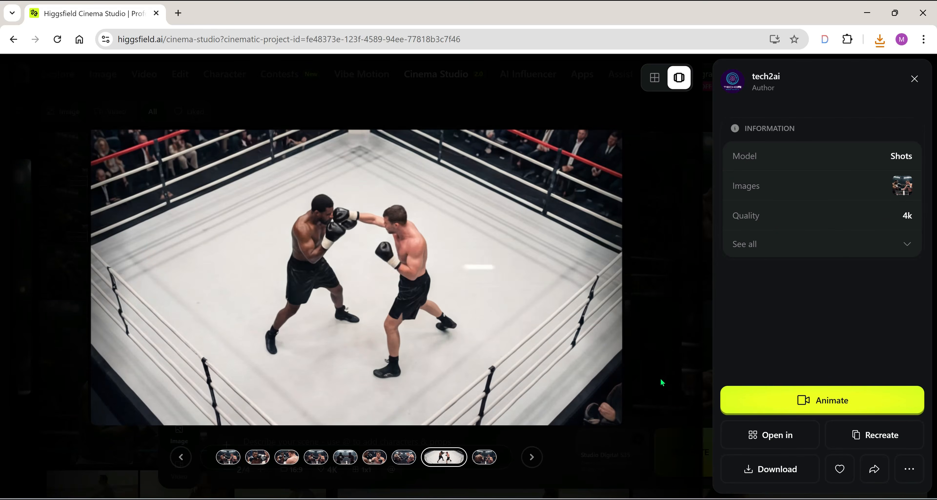
key("Left")
left_click(915, 81)
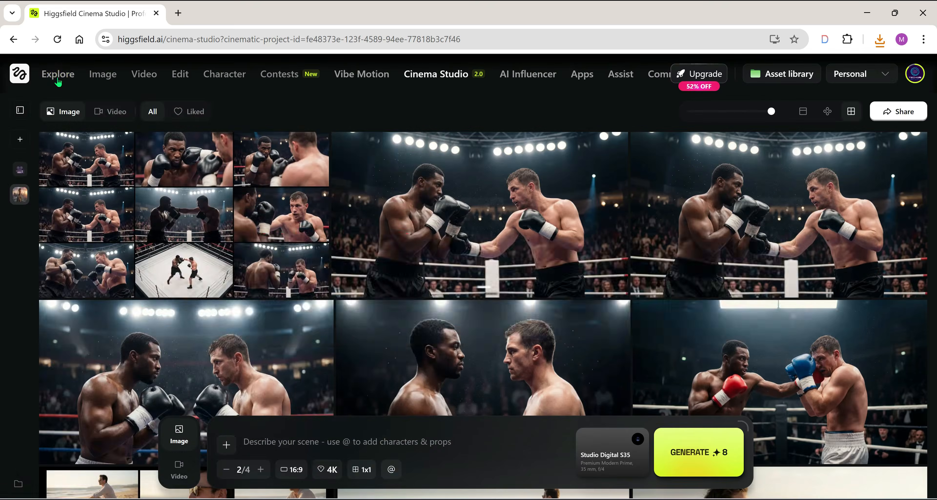
left_click(58, 74)
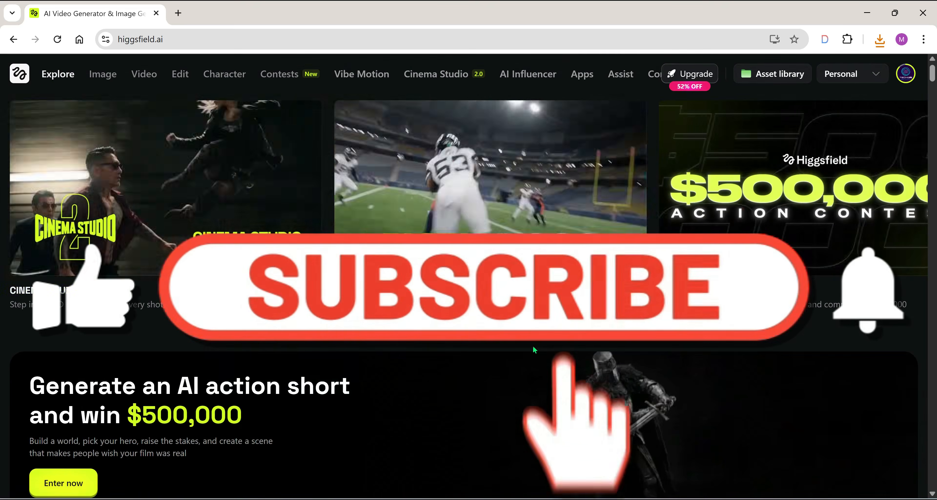